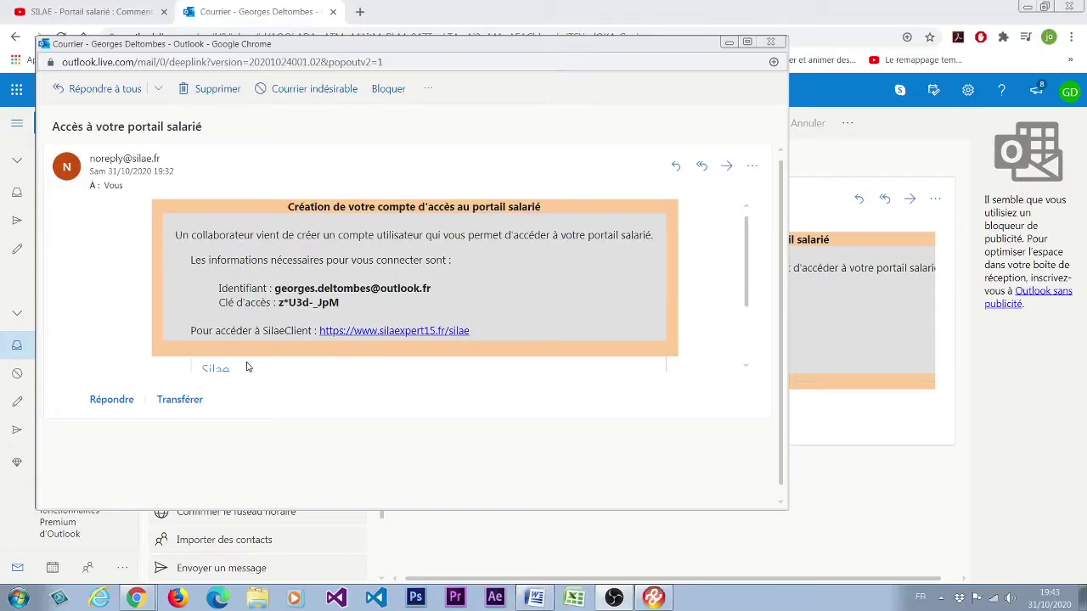
- Log in to the Silae employee portal with the employee's user code and the password received by e-mail
mouse_move(117, 188)
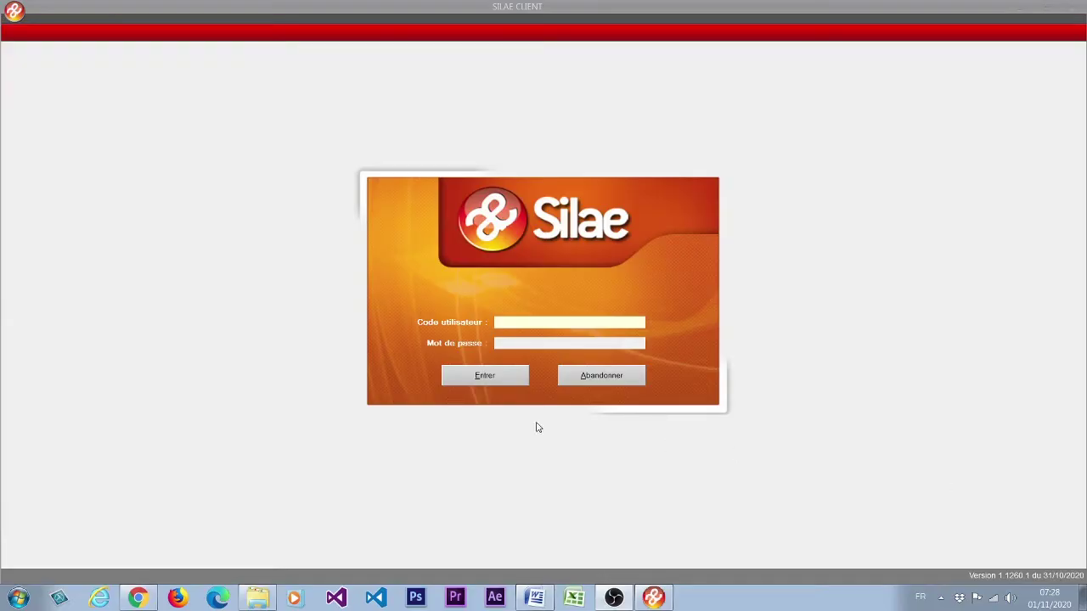
click(510, 322)
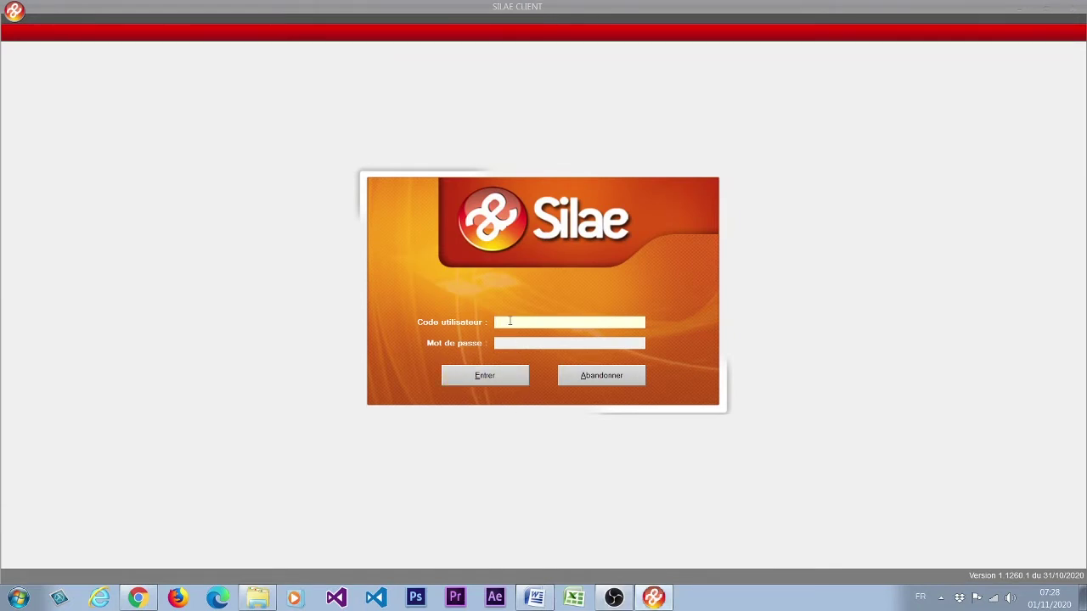
key(ctrl+v)
key(Tab)
key(ctrl+v)
key(Return)
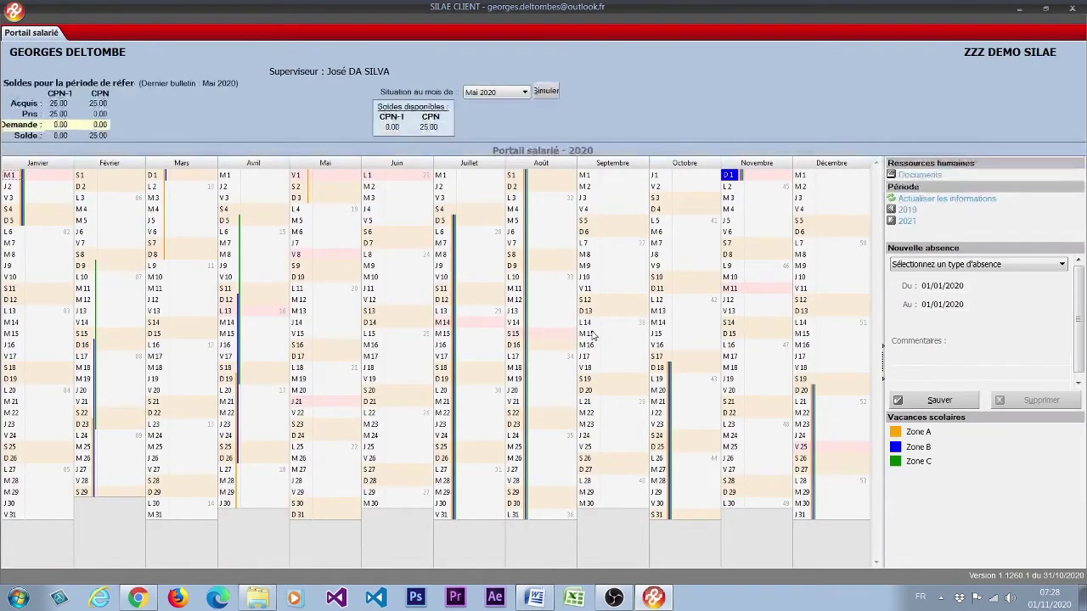
click(14, 10)
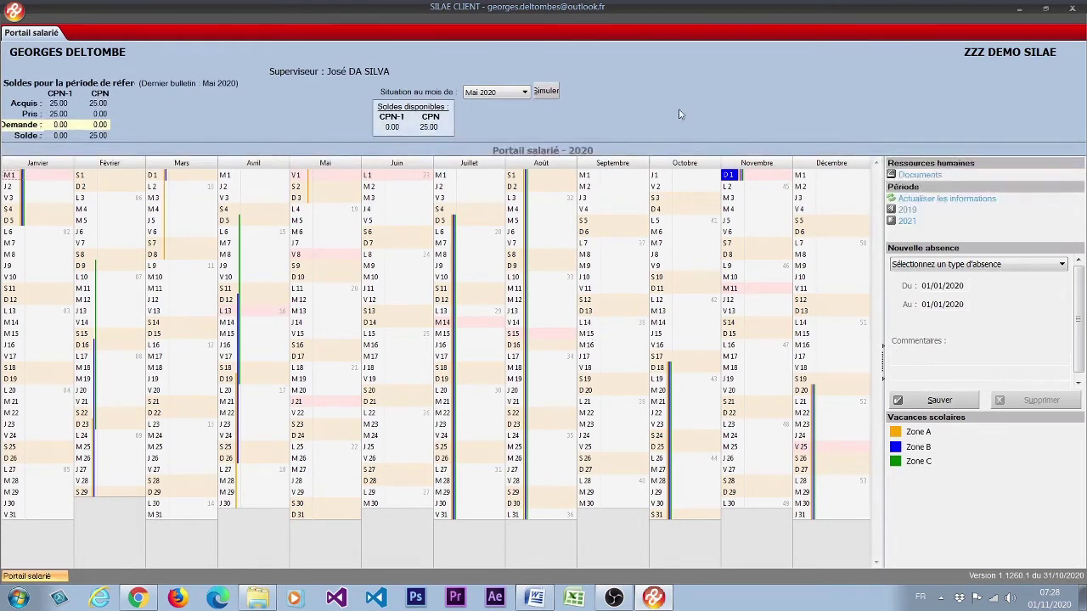
- Simulate the leave balances for Décembre 2020 and set the simulation back to Mai 2020
click(524, 91)
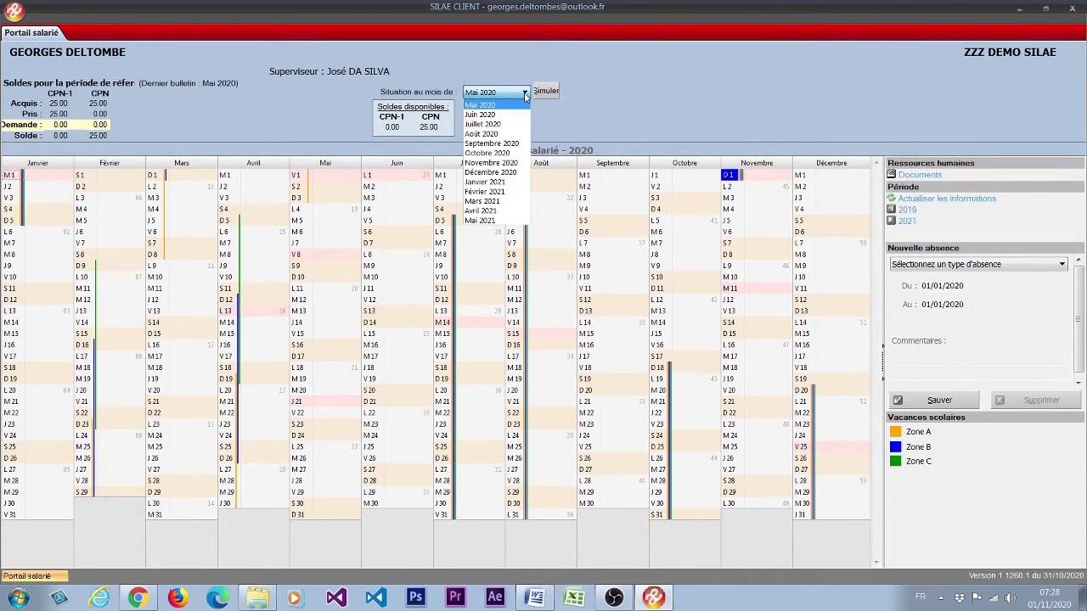
click(512, 172)
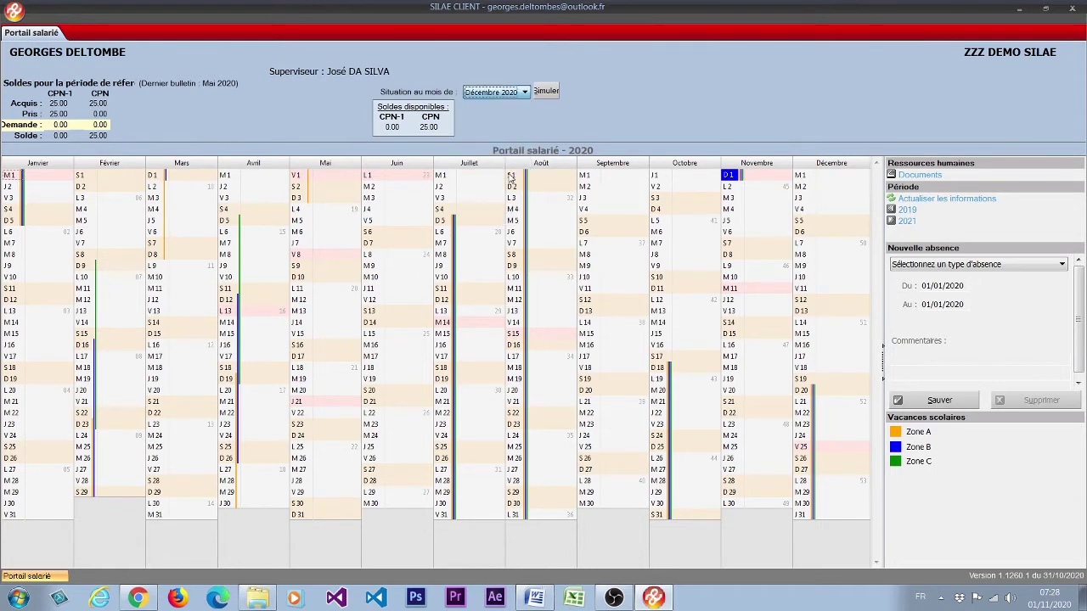
click(544, 91)
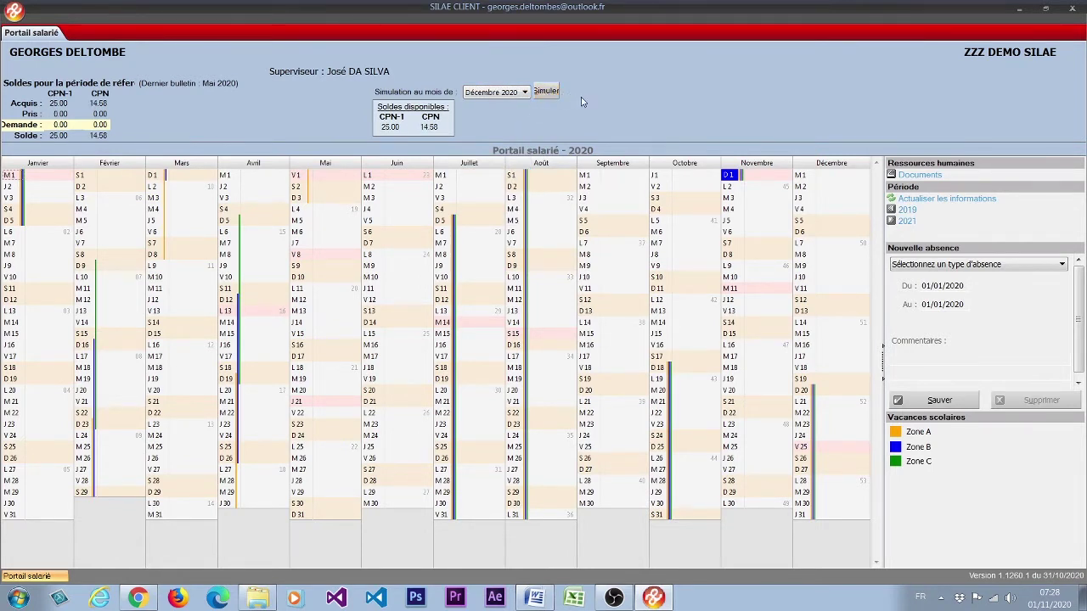
click(526, 94)
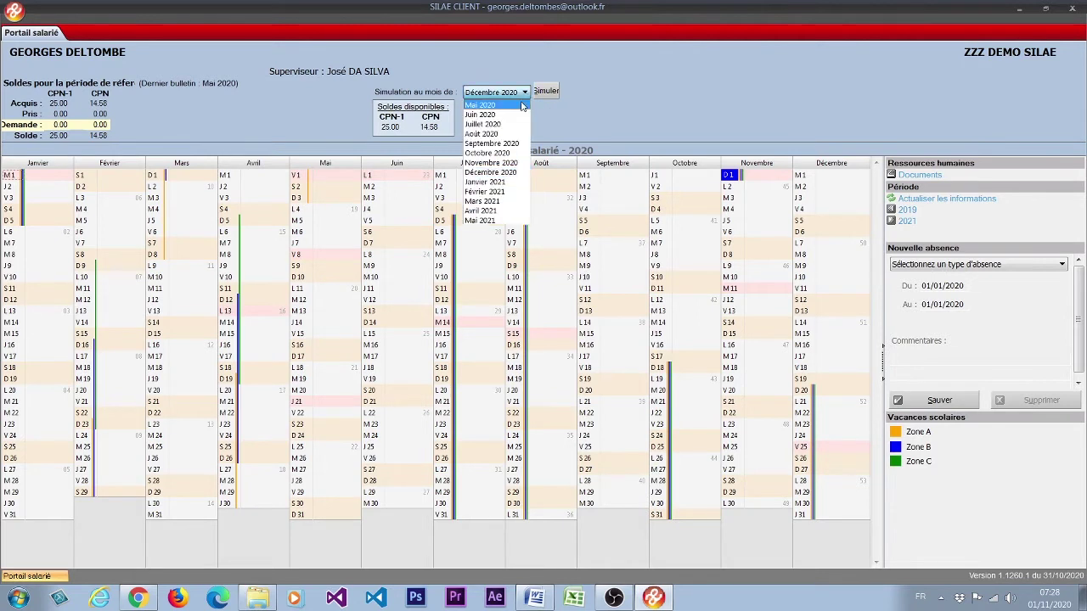
click(482, 103)
click(545, 92)
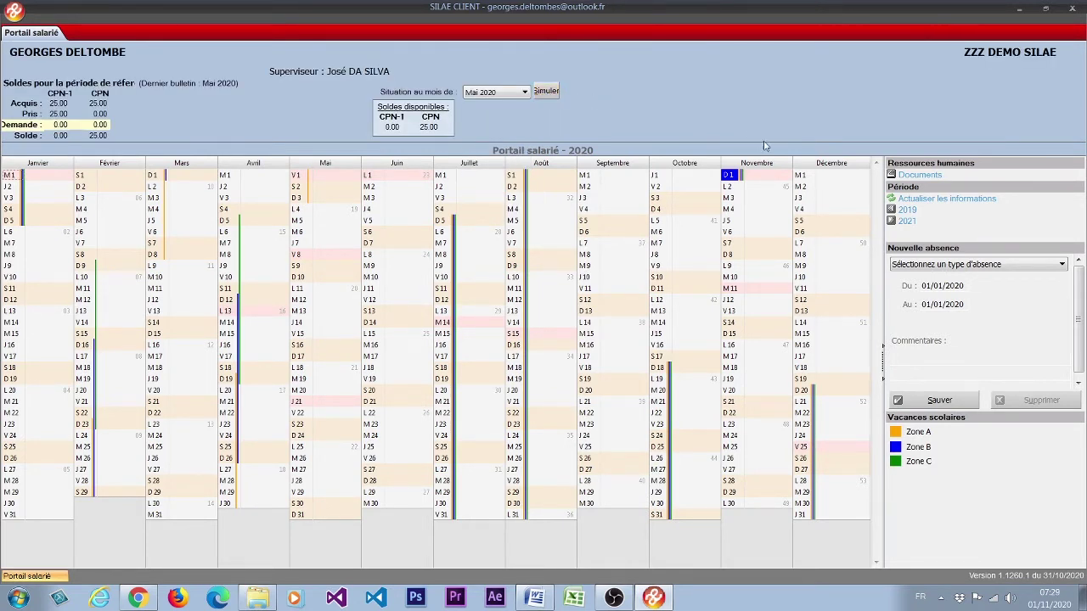
- Save a new absence request of type Congés payés from 03/11/2020 to 06/11/2020
click(965, 285)
key(BackSpace)
text(03/11/2020)
key(Tab)
text(06/11/2020)
click(1035, 266)
click(995, 286)
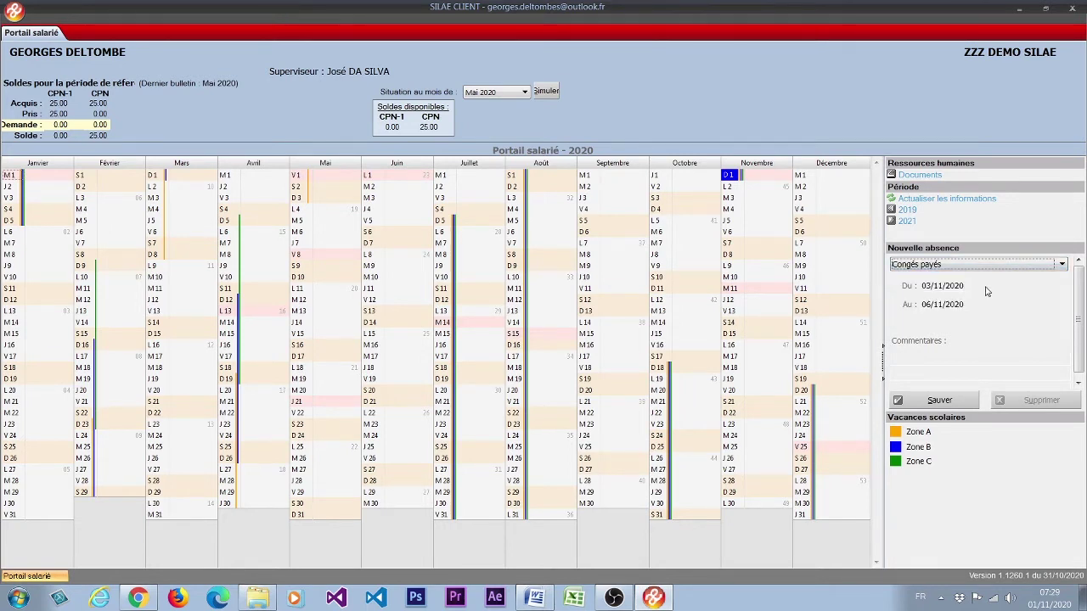
click(941, 400)
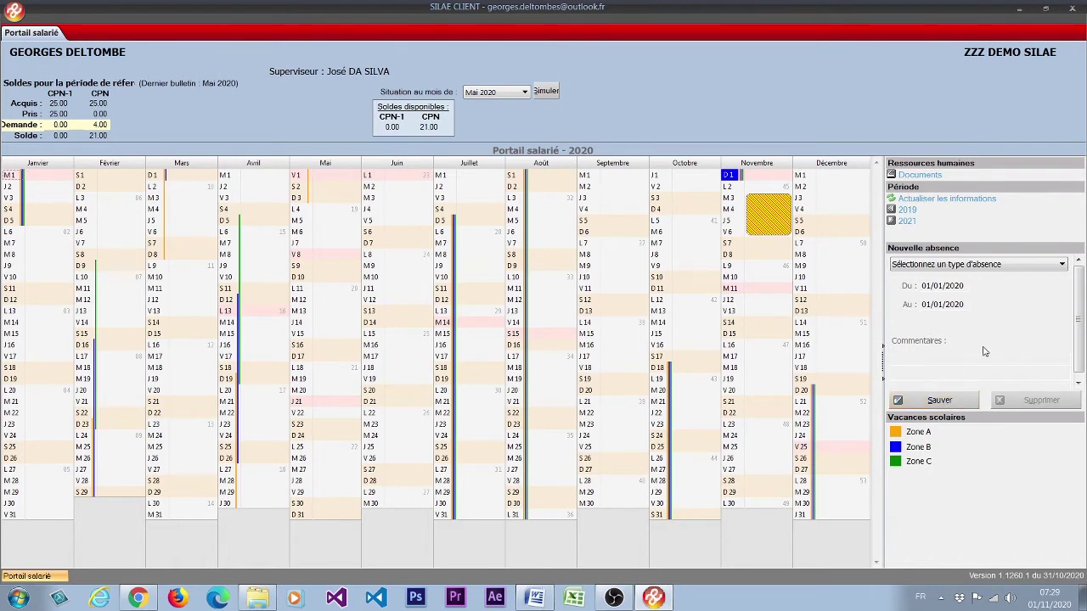
- Save a new absence request of type Congé sans solde from 12/11/2020 to 13/11/2020
click(960, 286)
text(12/11/2020)
key(Tab)
text(13/11/2020)
click(1021, 272)
click(1023, 318)
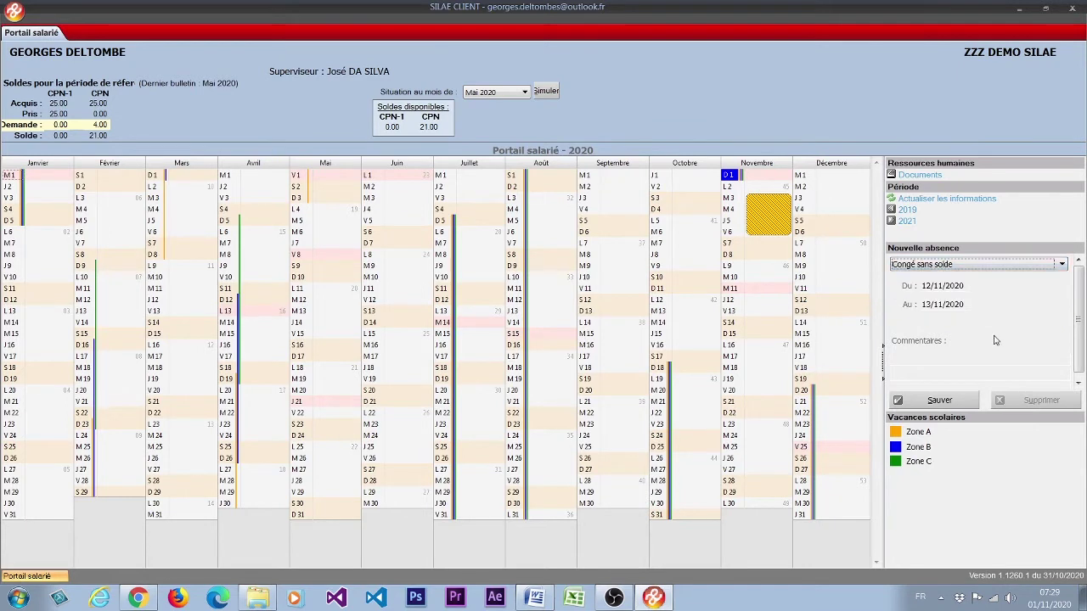
click(941, 402)
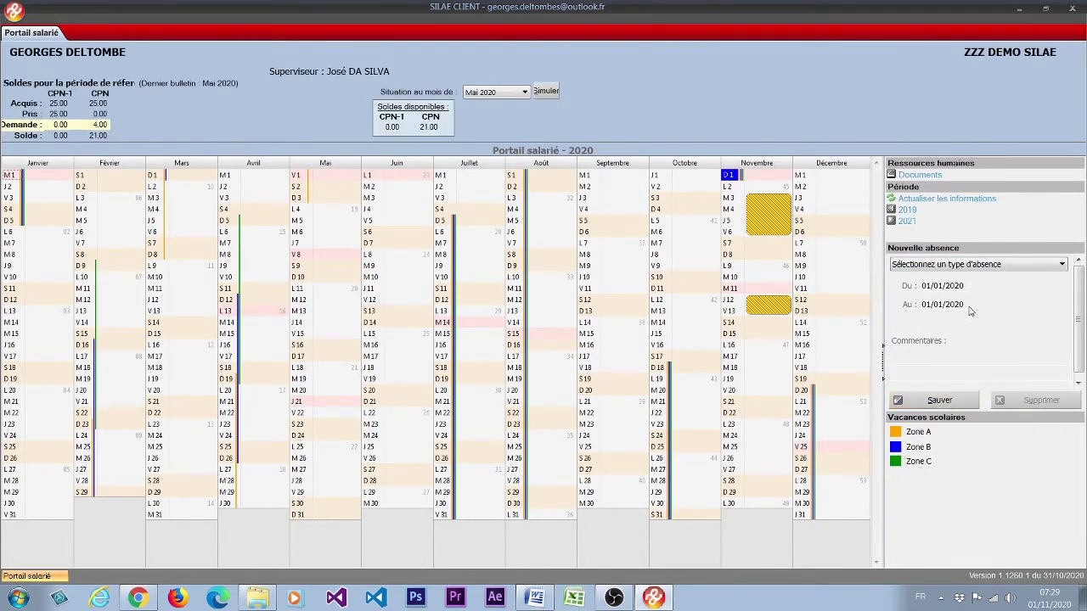
- Save a new Congés payés absence request for the single day 20/11/2020
drag(967, 286, 909, 289)
text(20/11/2020)
key(Tab)
text(20/11/2020)
click(1026, 264)
click(1026, 291)
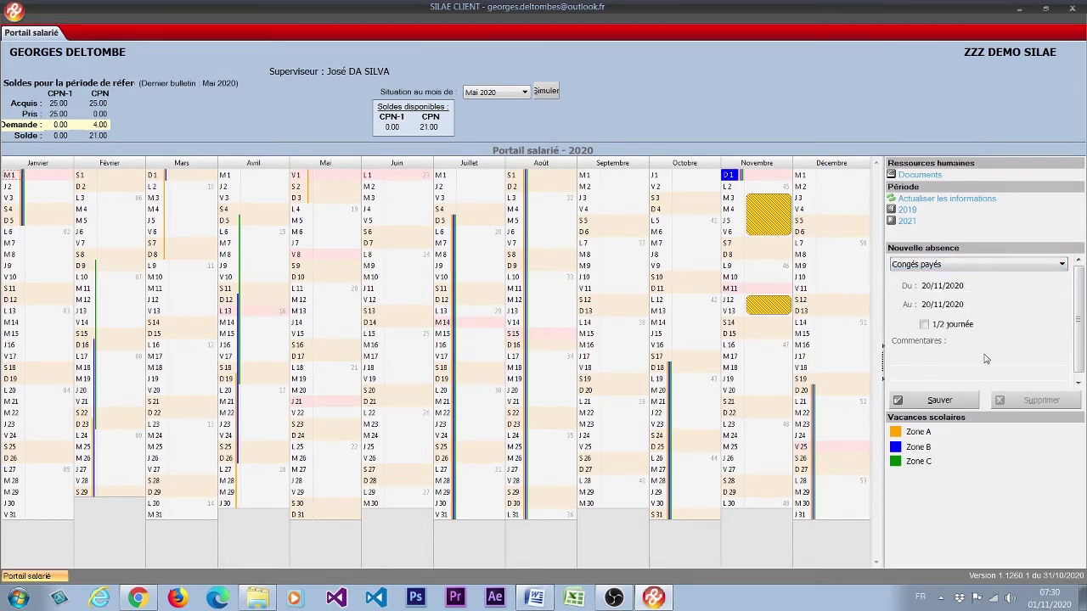
click(939, 400)
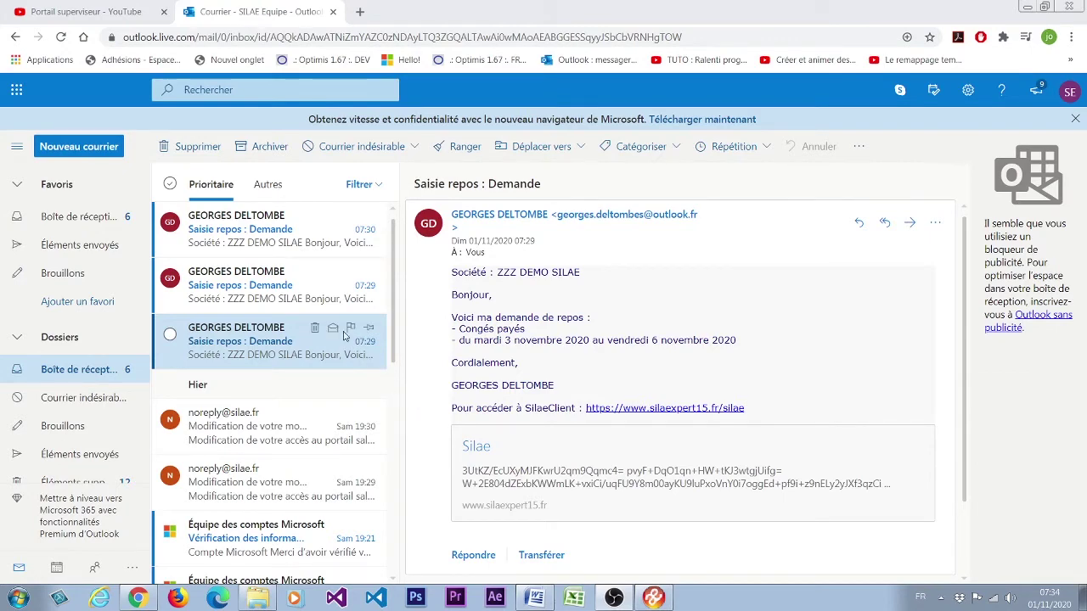
- Read the second and third "Saisie repos : Demande" e-mails in the supervisor's Outlook inbox
click(323, 297)
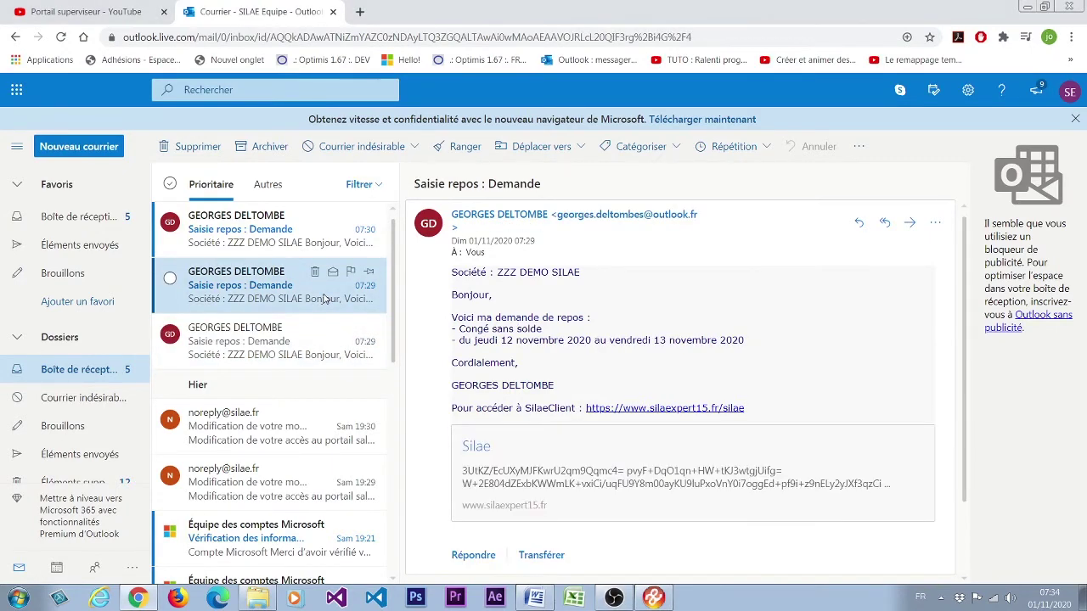
click(299, 244)
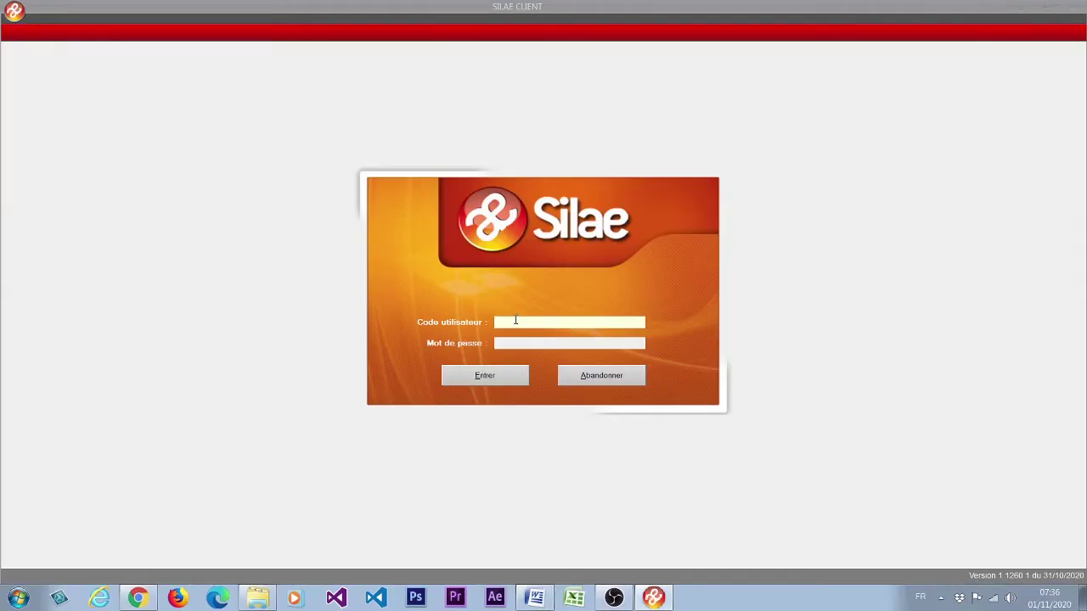
- Log in to Silae with the supervisor's user code and password and open the Supervision CP list of requests
key(ctrl+v)
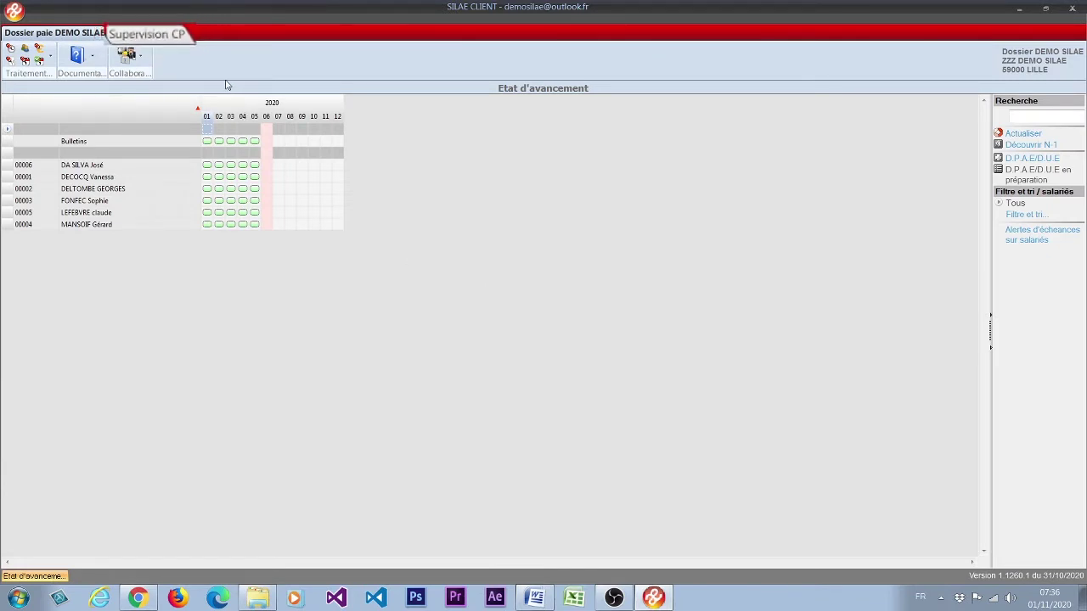
click(151, 37)
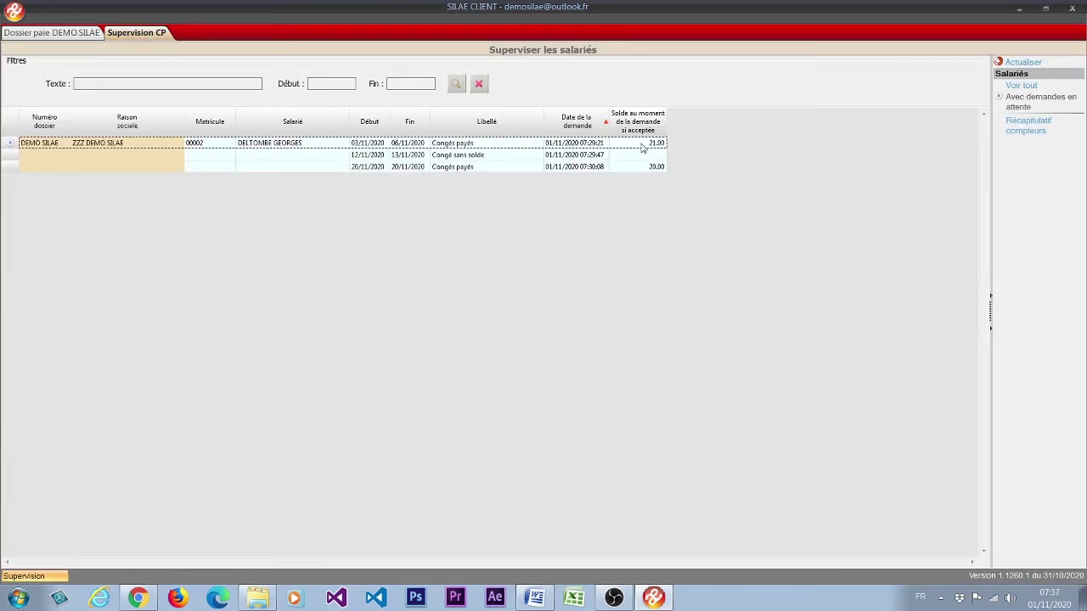
- Approve the Congés payés request from 03/11/2020 to 06/11/2020 and send the employee the acceptance e-mail
double_click(327, 147)
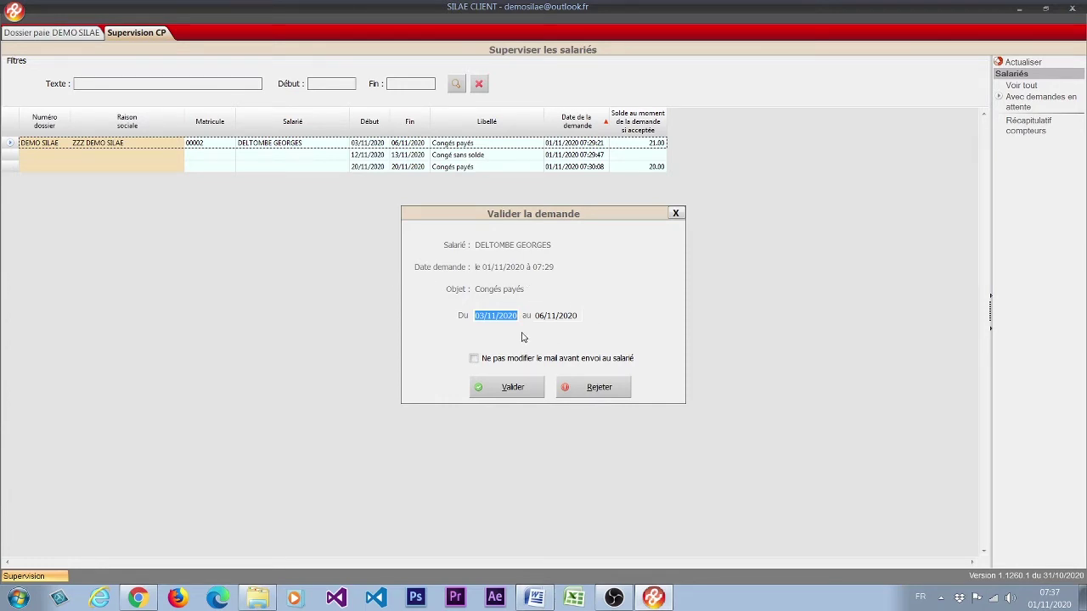
click(506, 389)
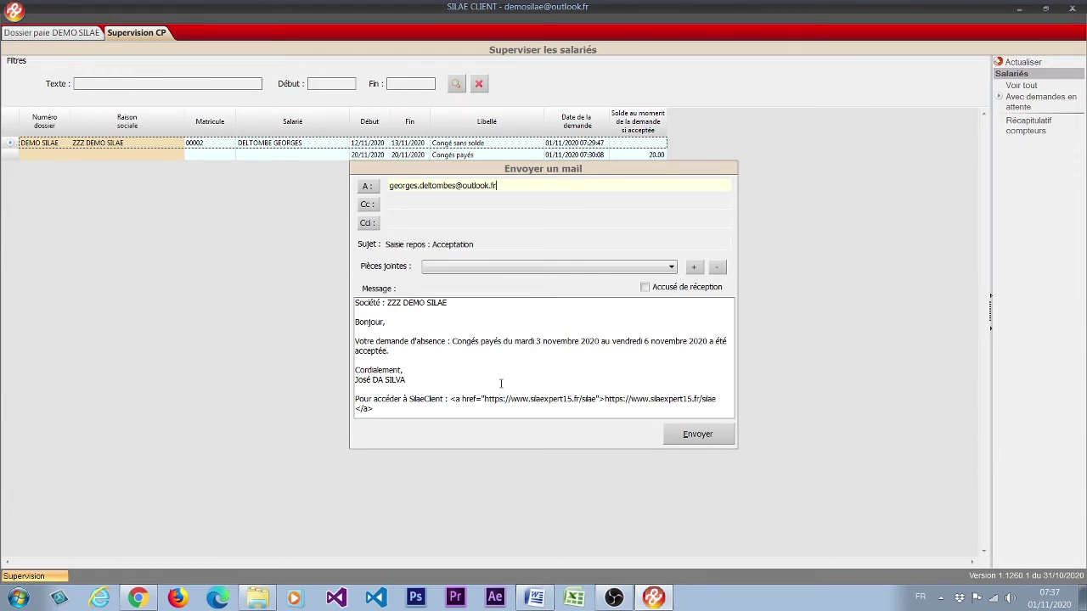
click(694, 436)
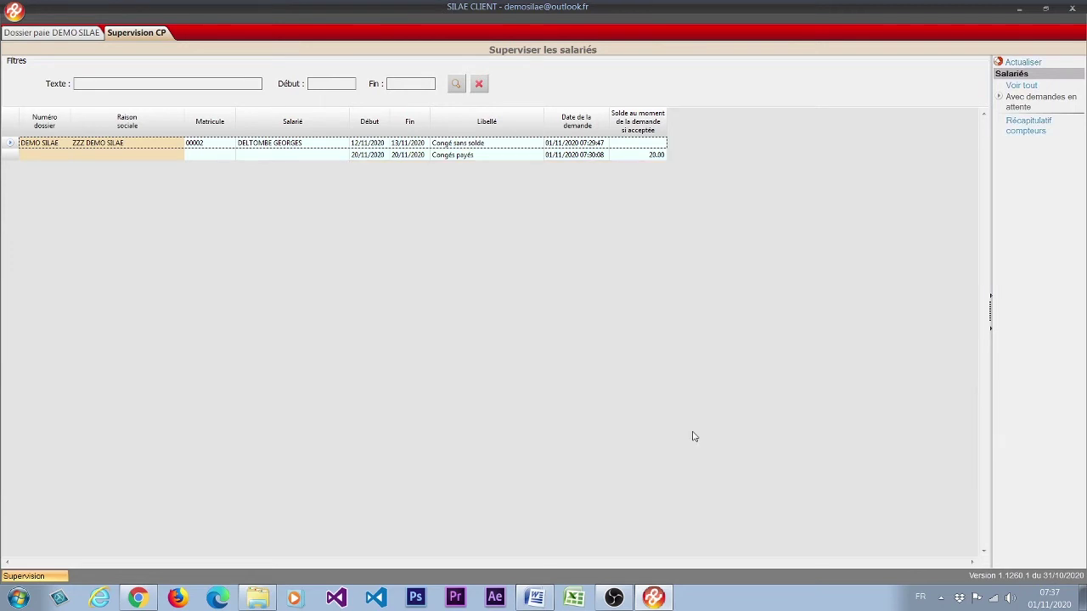
- Approve the Congé sans solde request from 12/11/2020 to 13/11/2020 and send the acceptance e-mail with "à titre exceptionnel." added after "acceptée"
double_click(473, 146)
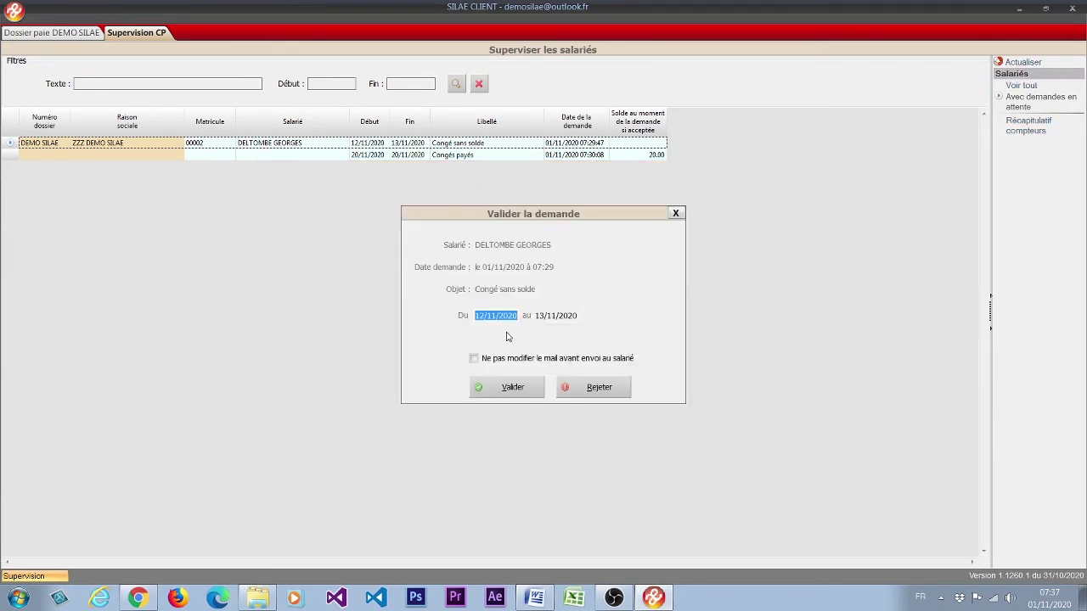
click(512, 388)
text(à t)
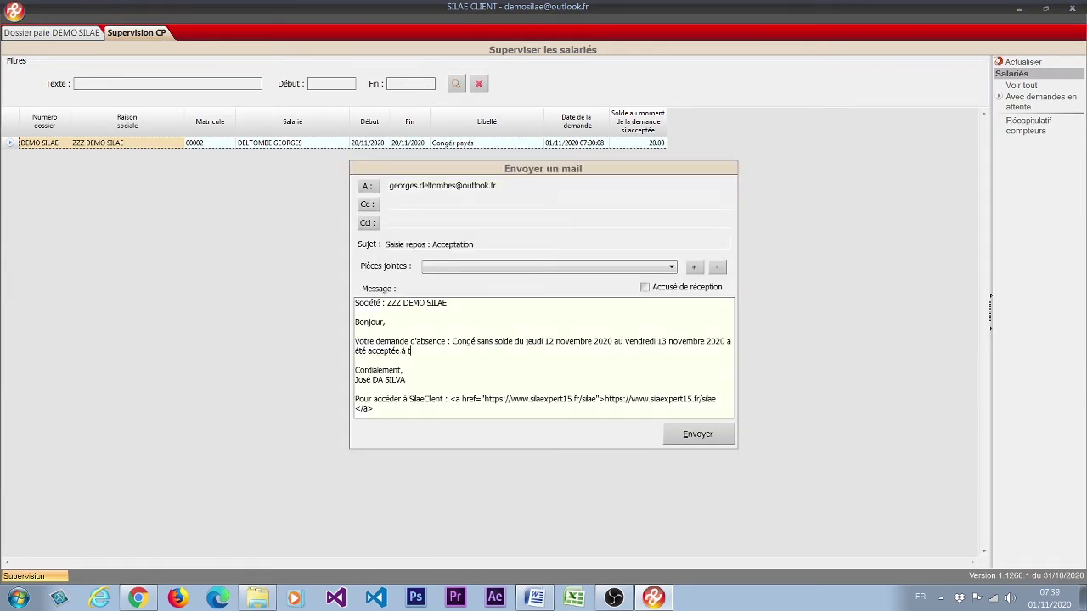
text(itre exceptionnel.)
click(700, 440)
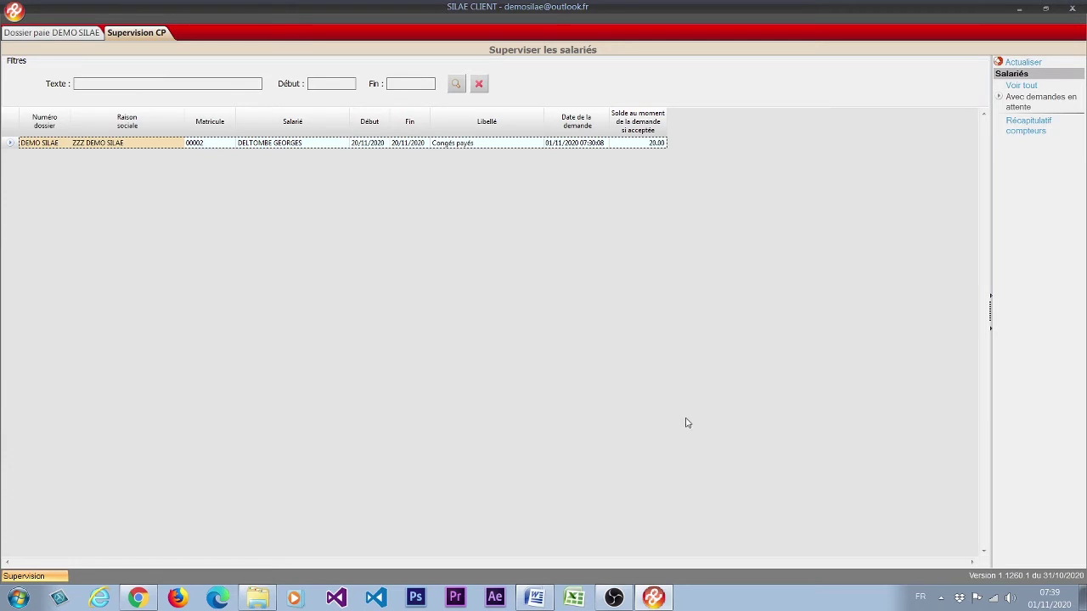
- Reject the 20/11/2020 Congés payés request and send the e-mail adding "Nous ne pouvons accepter votre demande en raison d'un nombre important d'absence ce jour là."
double_click(408, 144)
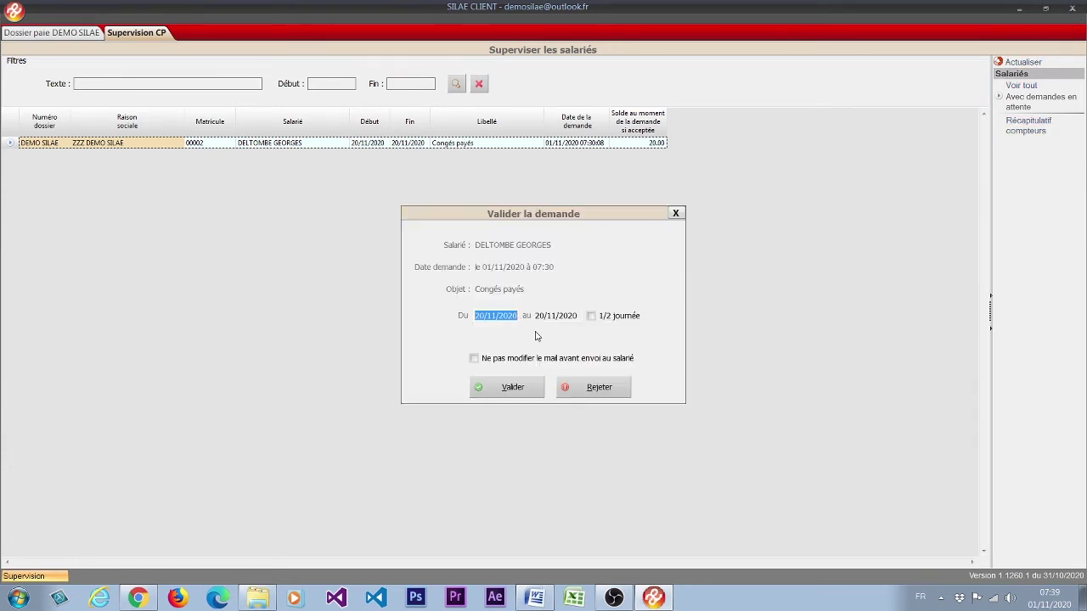
click(597, 390)
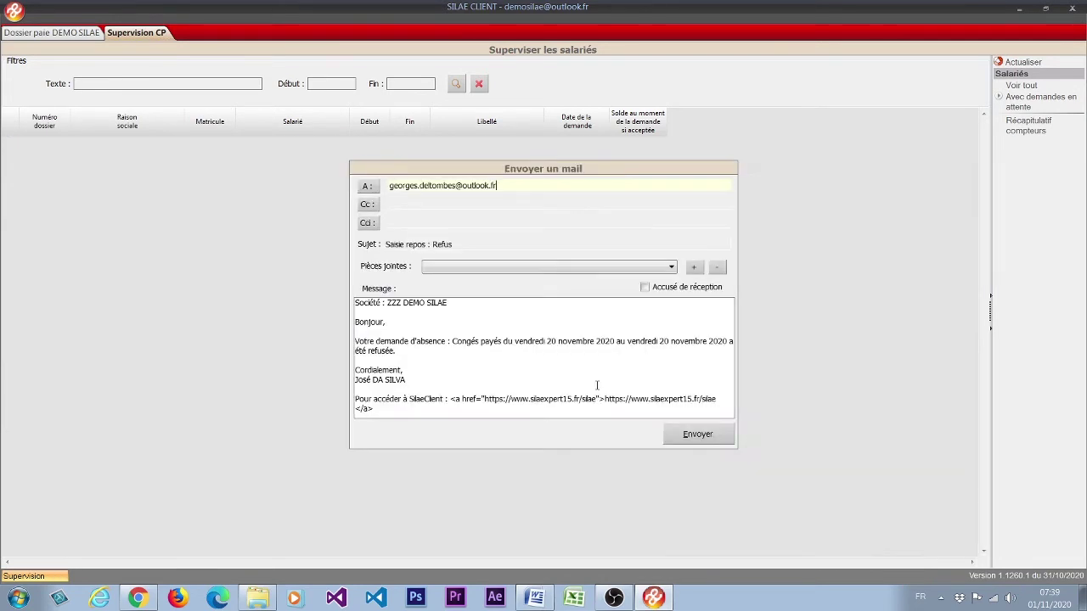
click(406, 350)
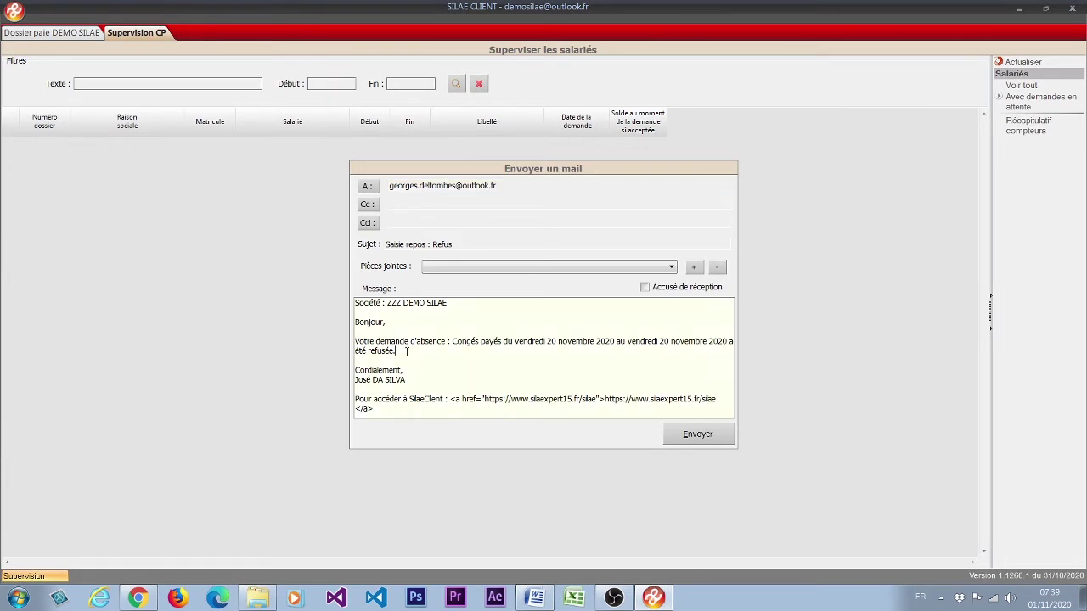
key(Return)
key(Return)
text(Nous ne pouvons accepte)
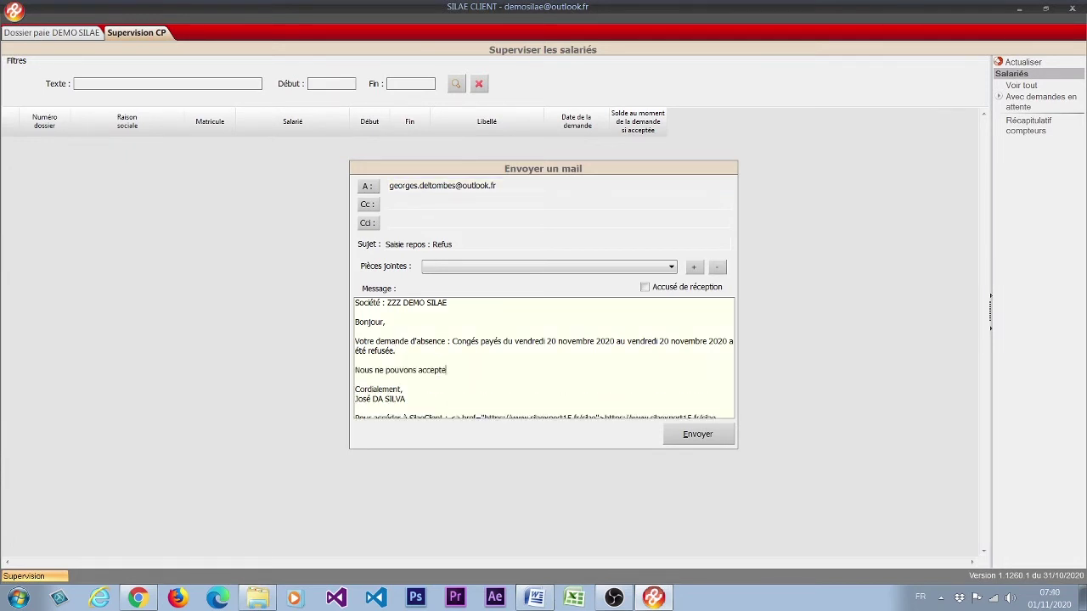
text(r votre demande en raison d'un nombre im)
text(portant d'absence ce jour là.)
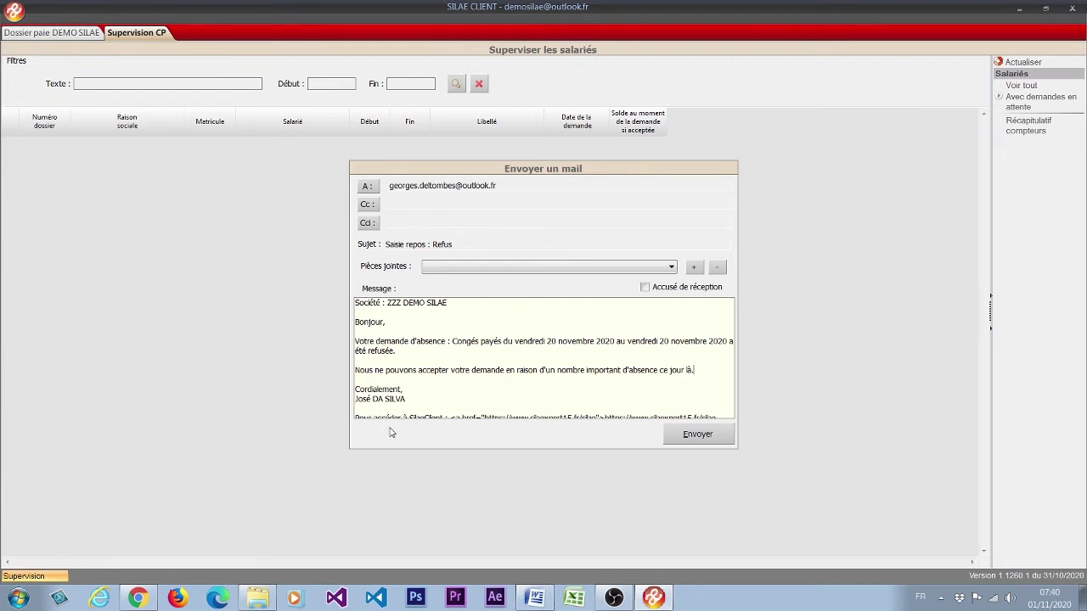
click(696, 435)
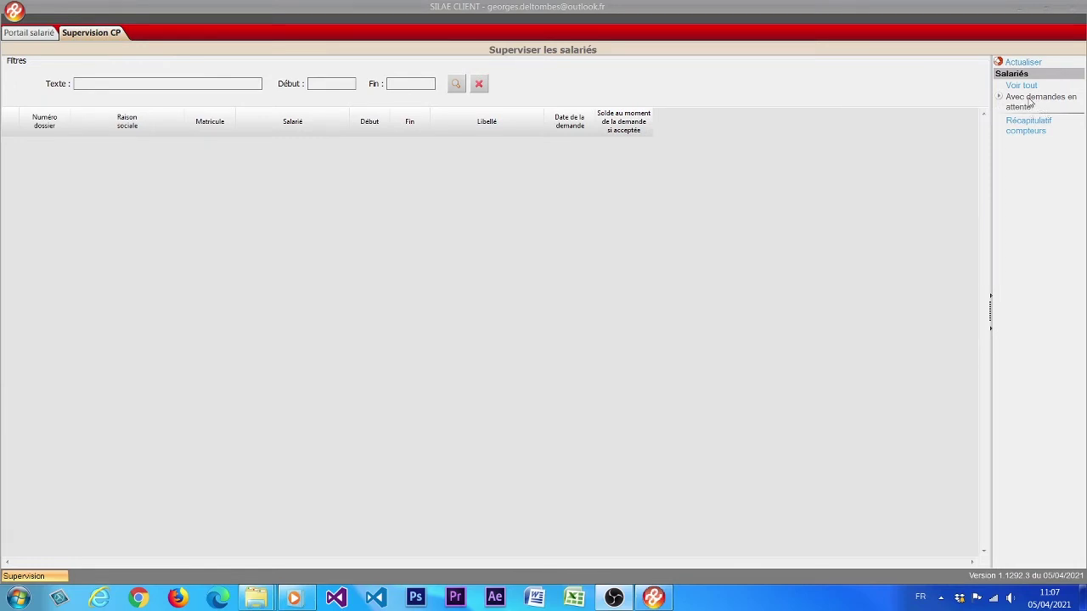
- List all supervised employees and display the detailed view of the ZZZ DEMO SILAE team
click(1021, 86)
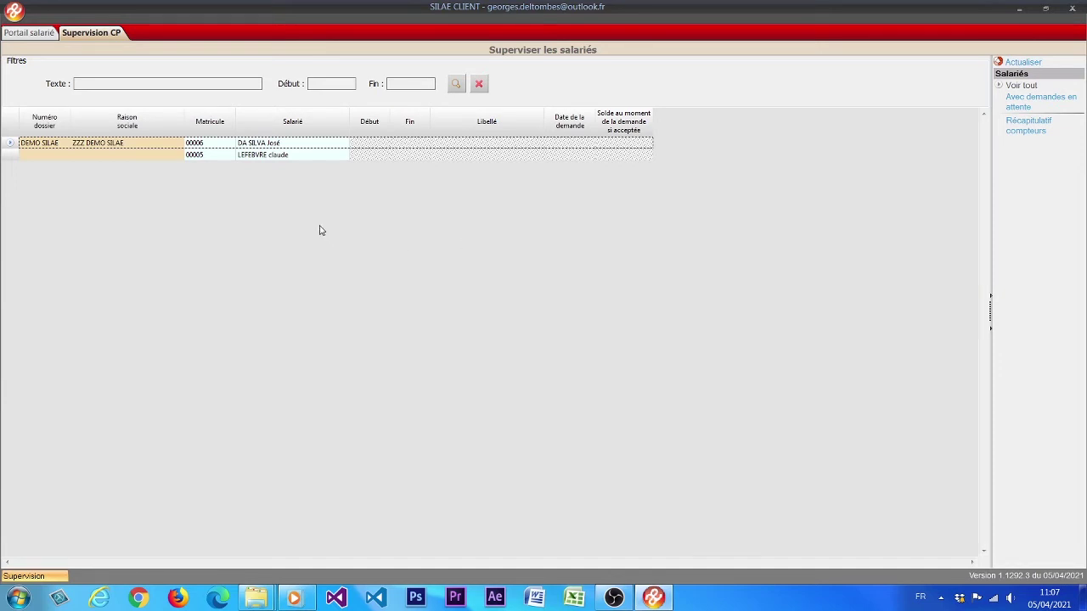
right_click(315, 159)
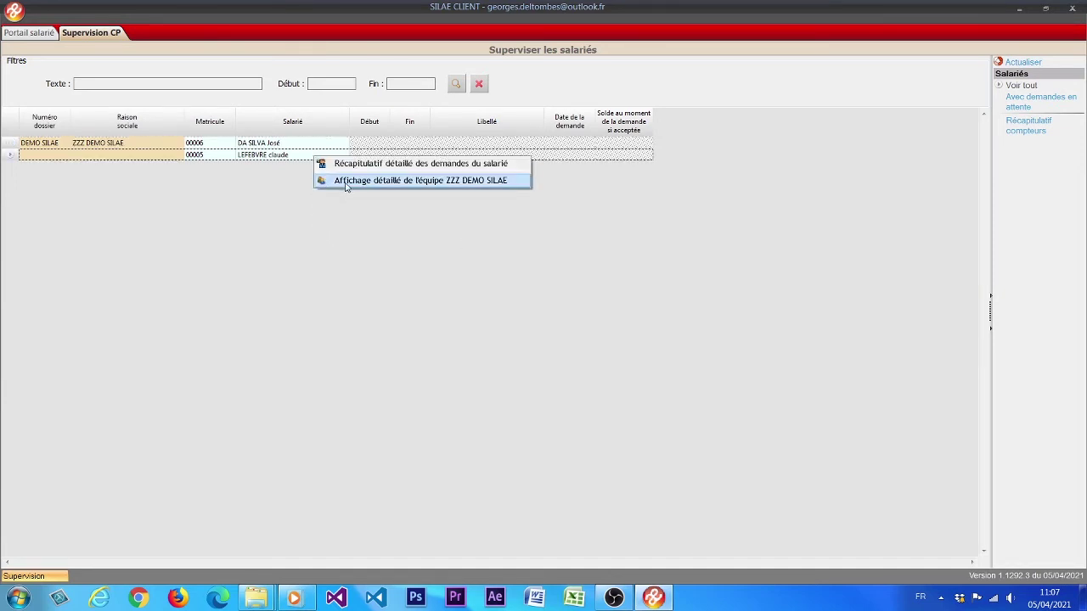
click(516, 186)
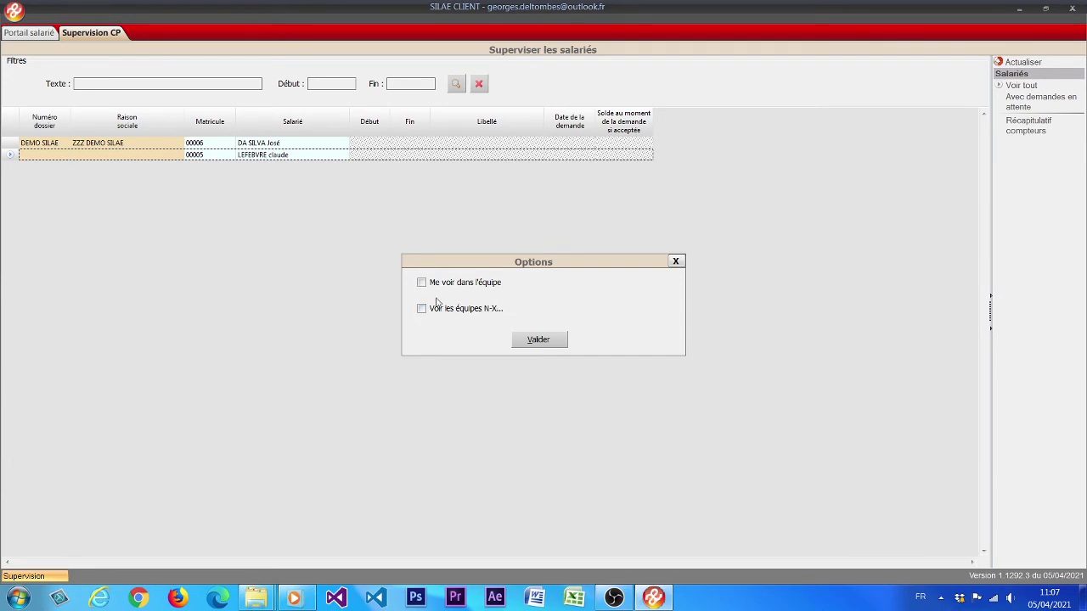
click(535, 343)
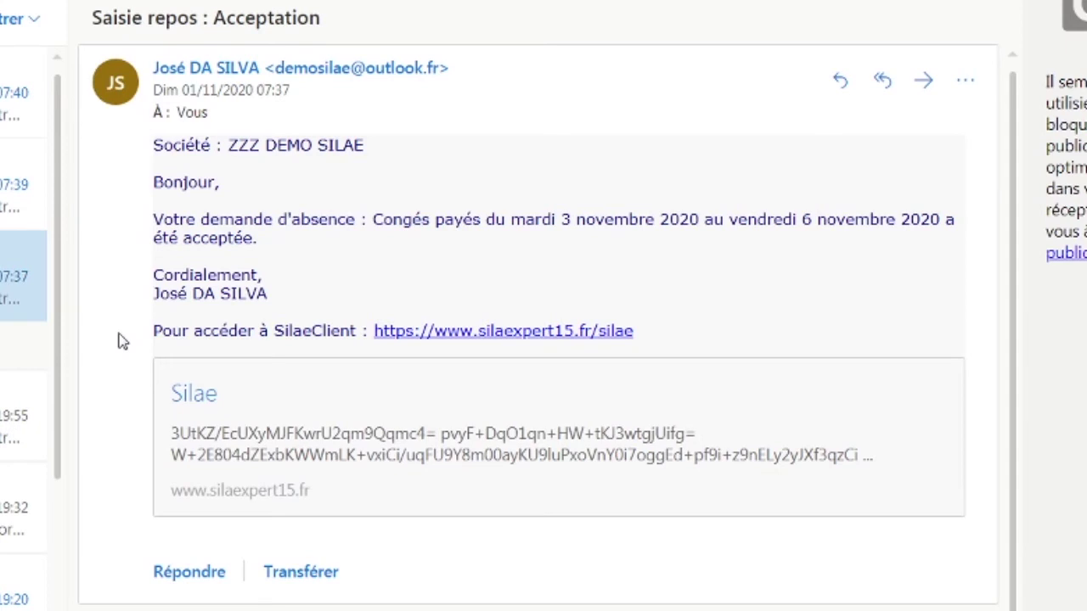
- Read the leave-decision e-mails received at 07:39 and 07:40 in the employee's Outlook mailbox
click(19, 160)
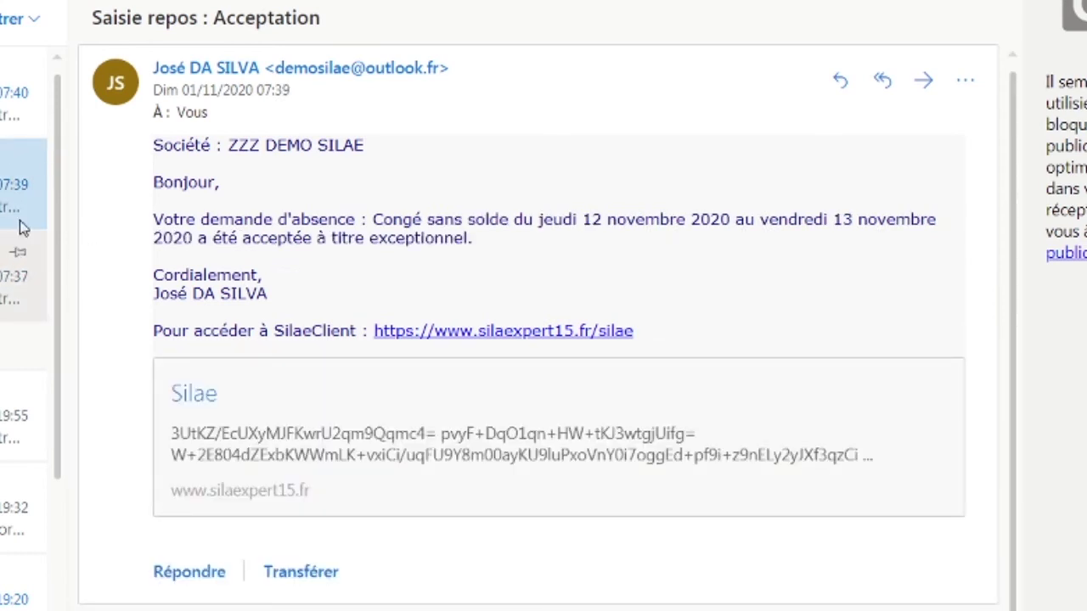
click(19, 89)
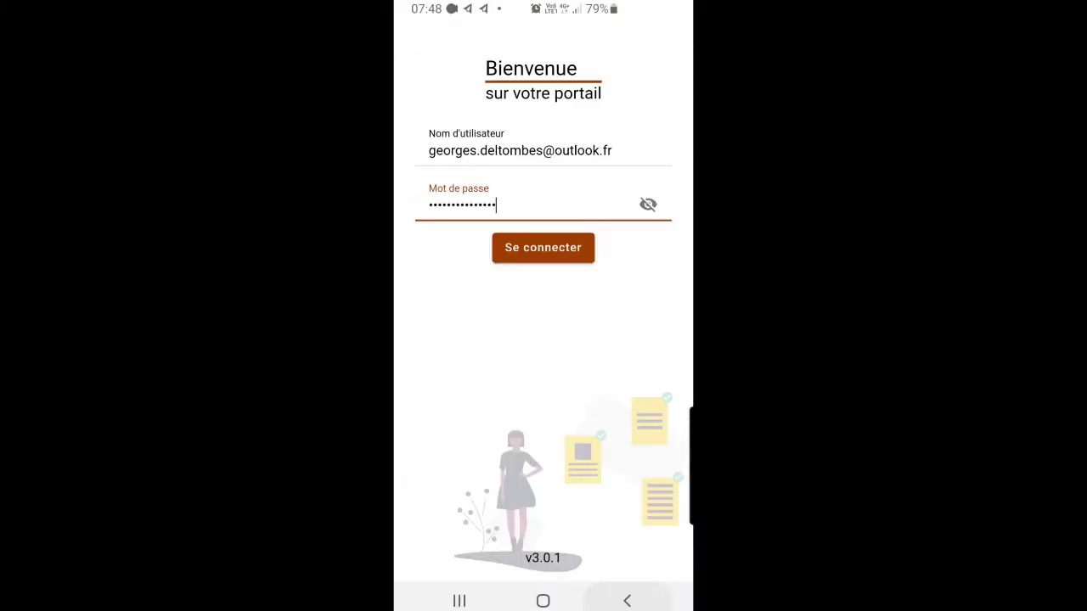
- Sign in to the Silae mobile portal as the employee and simulate the leave balances for décembre 2020
click(543, 247)
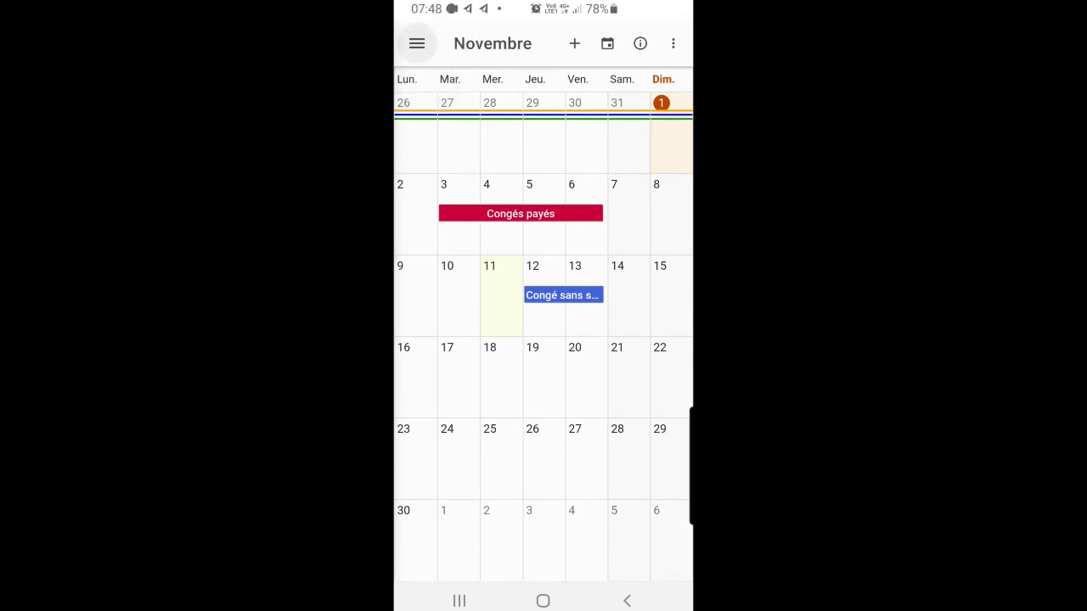
click(416, 44)
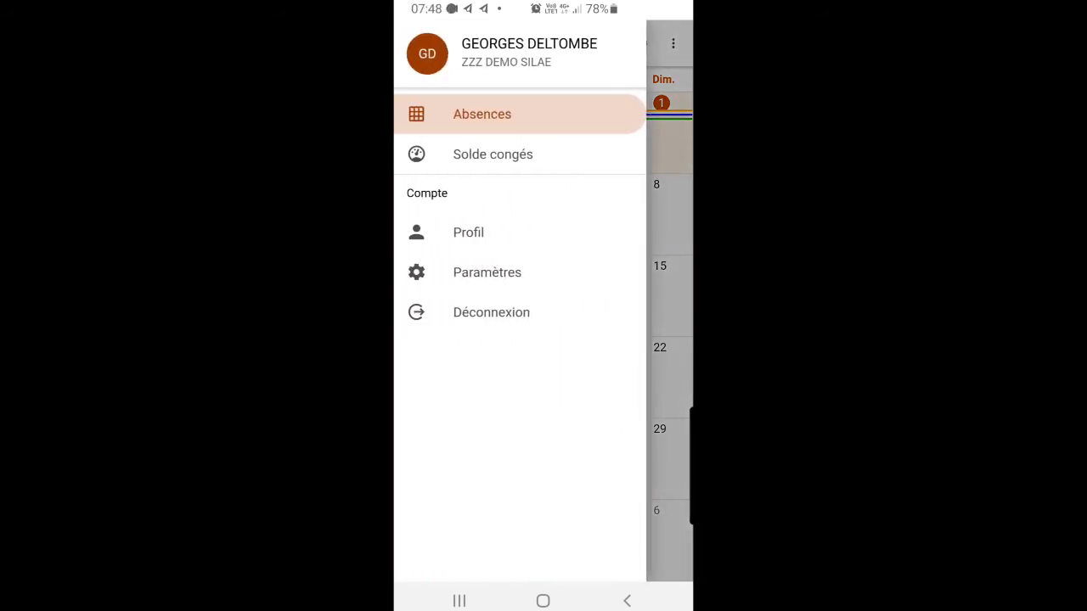
click(493, 154)
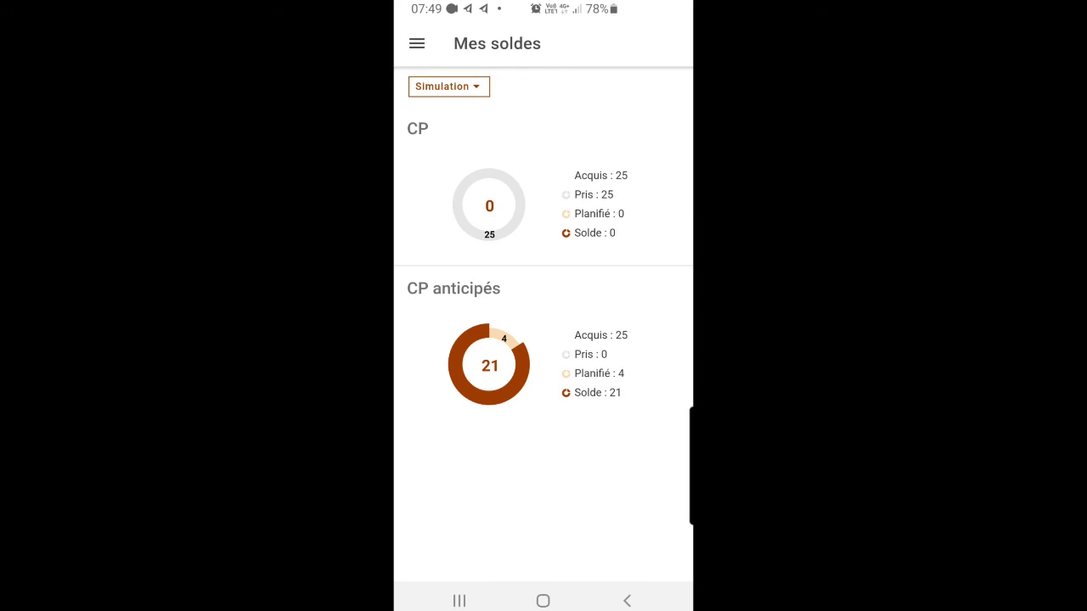
click(448, 86)
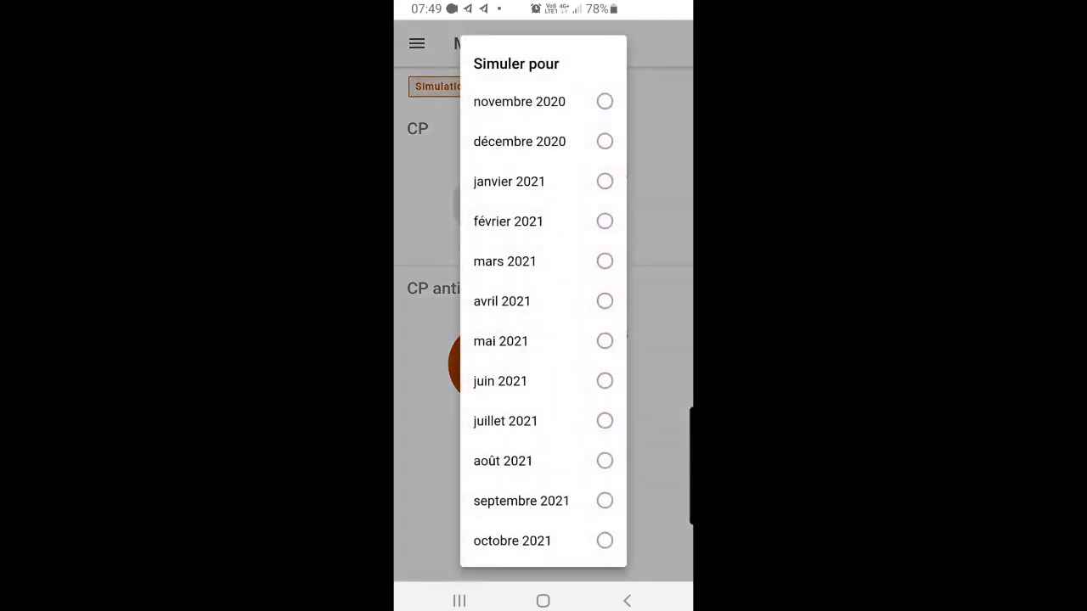
click(520, 141)
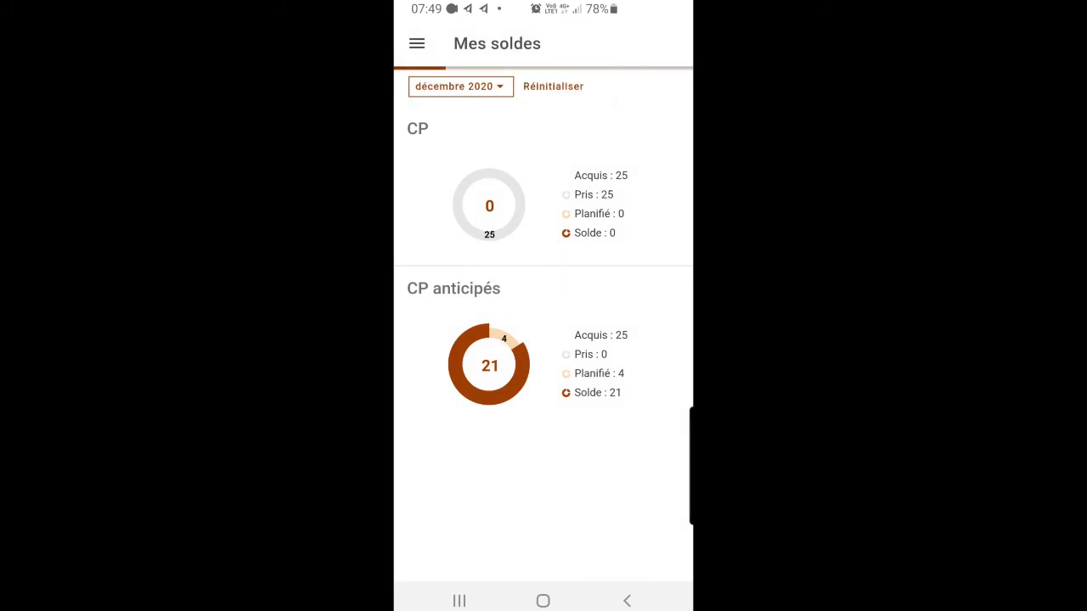
- Create a new absence request of type Congés payés with the start date 07-12-2020
click(417, 44)
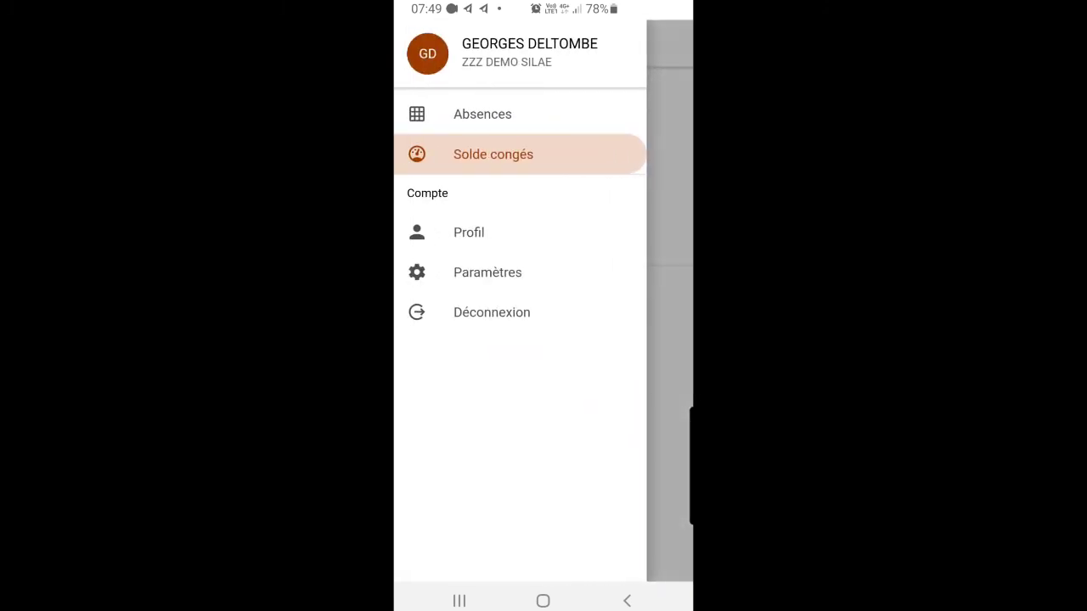
click(493, 113)
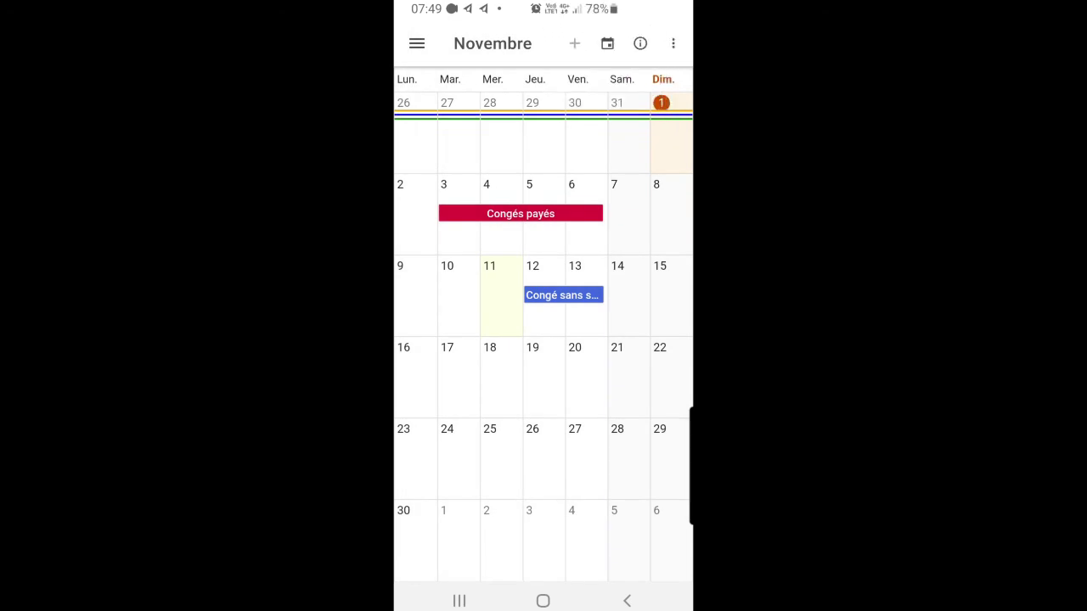
click(575, 44)
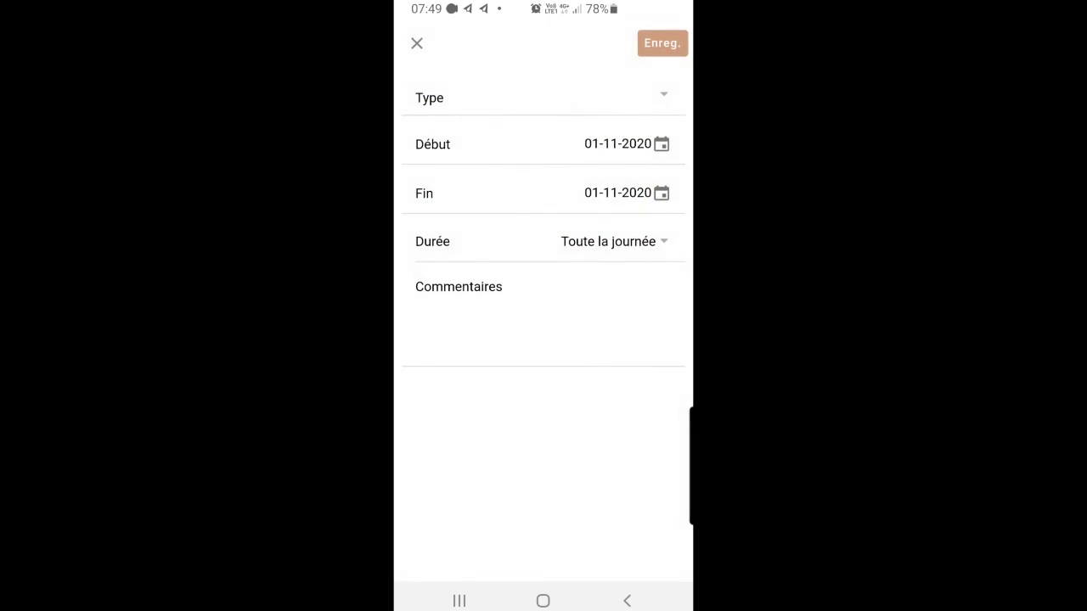
click(628, 97)
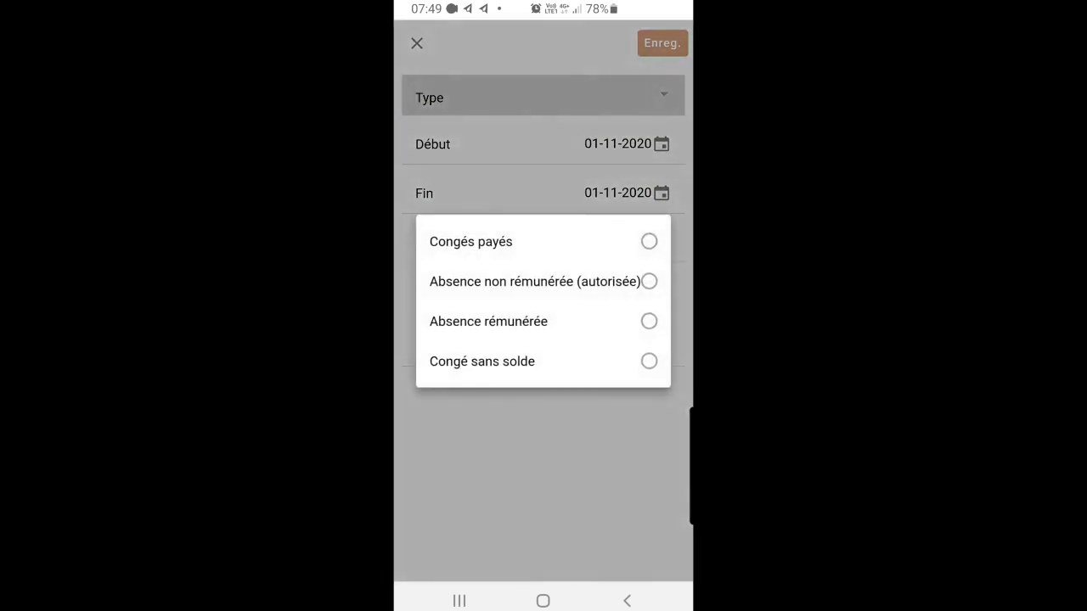
click(509, 241)
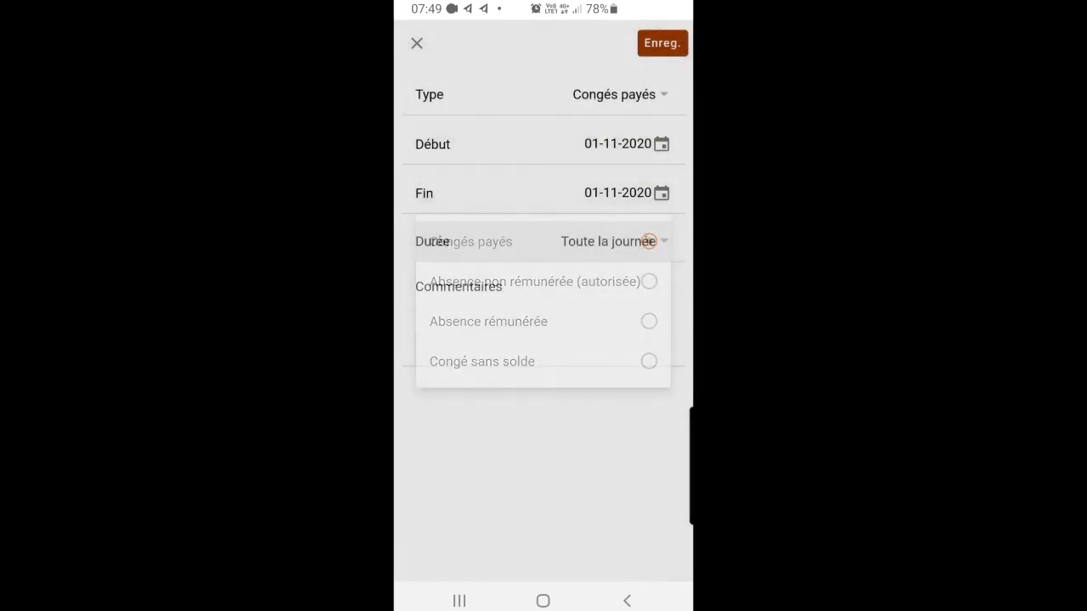
click(619, 145)
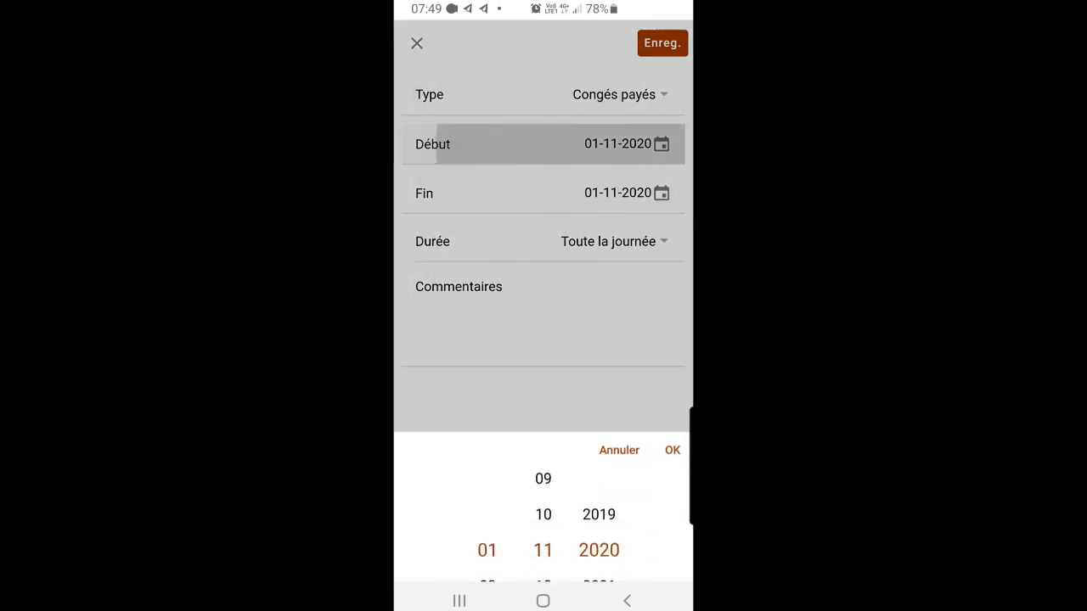
drag(544, 521, 543, 489)
drag(488, 564, 487, 399)
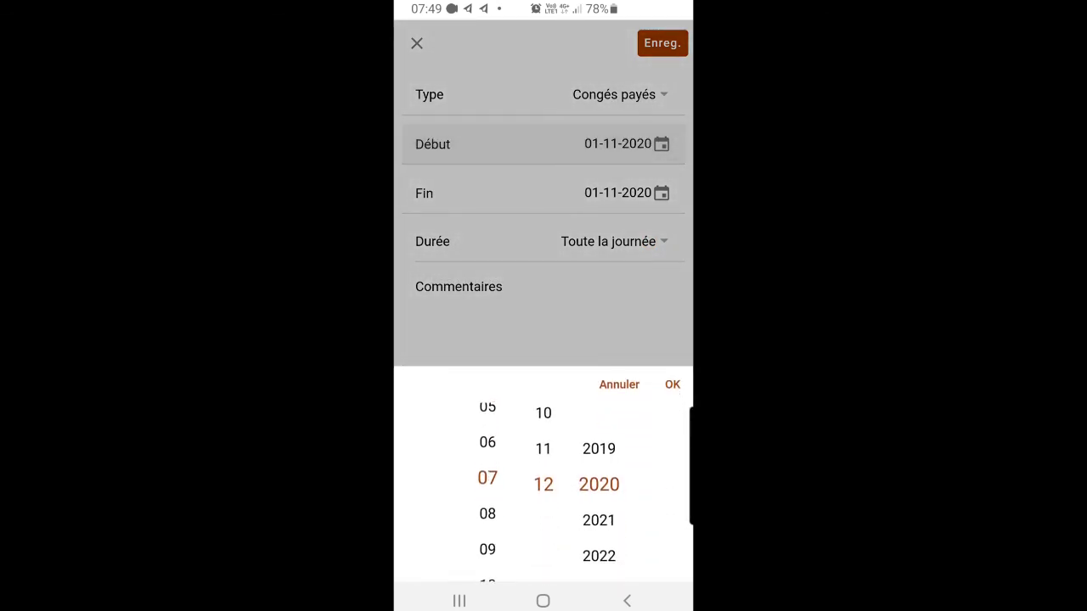
click(672, 385)
- Set the request's end date to 09-12-2020, save it and display December in the absence calendar
click(619, 194)
drag(487, 561, 487, 311)
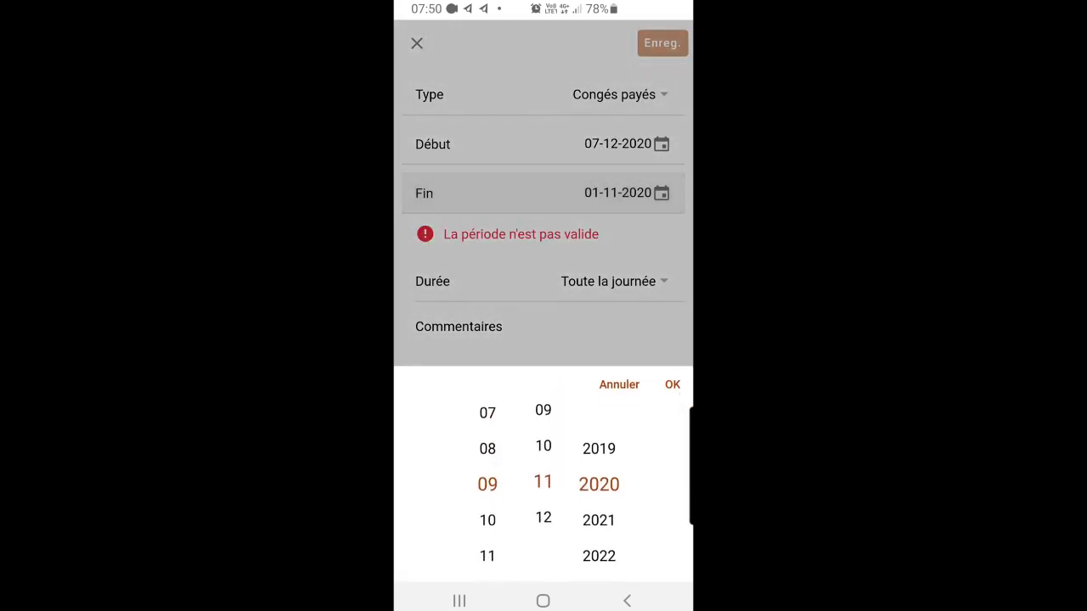
drag(544, 519, 544, 484)
click(672, 384)
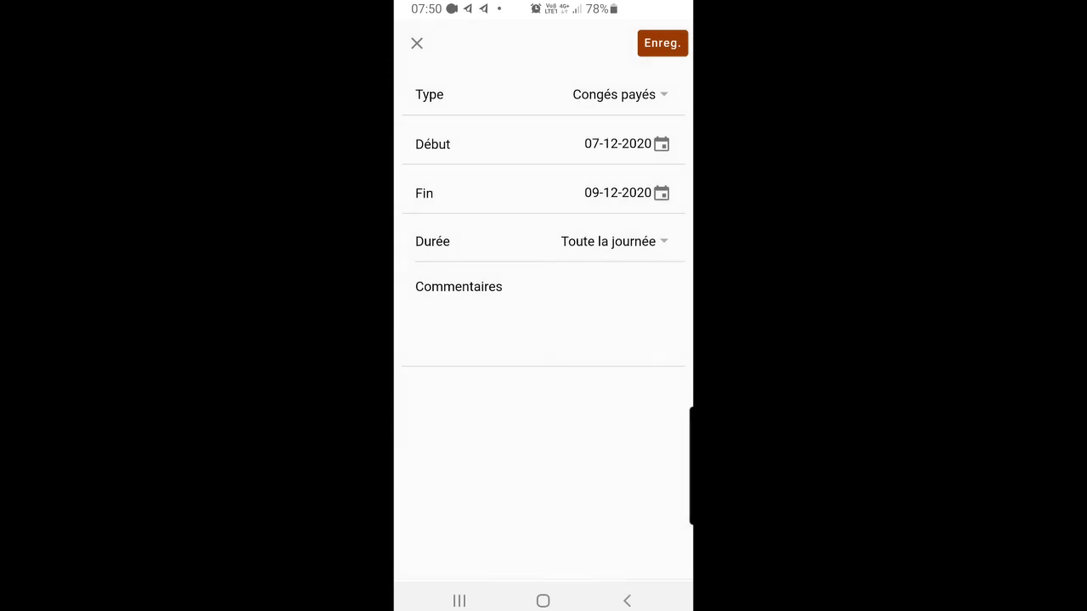
click(663, 42)
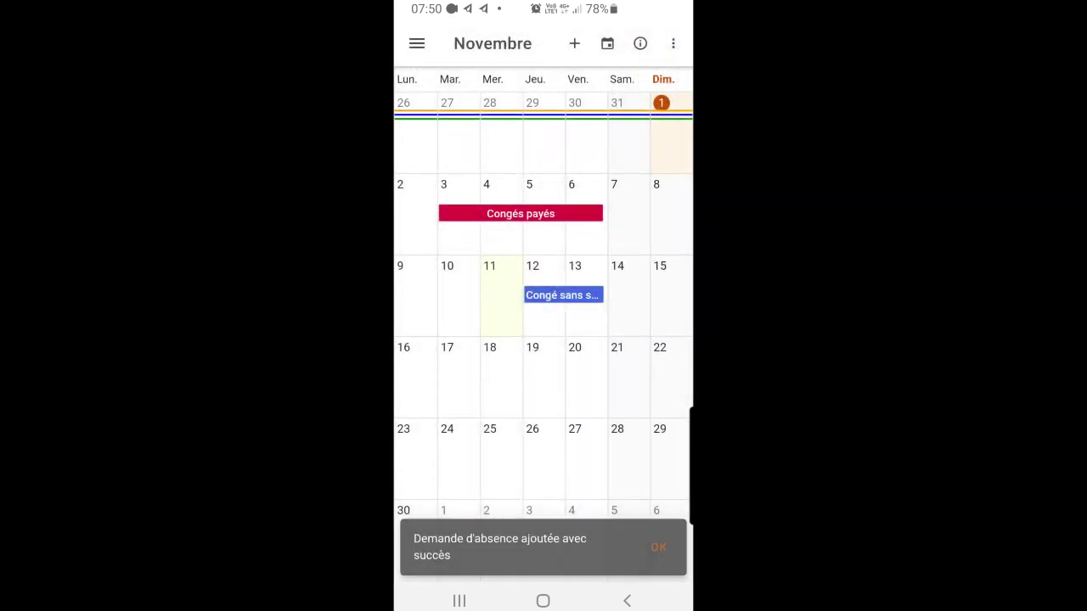
drag(594, 339, 532, 340)
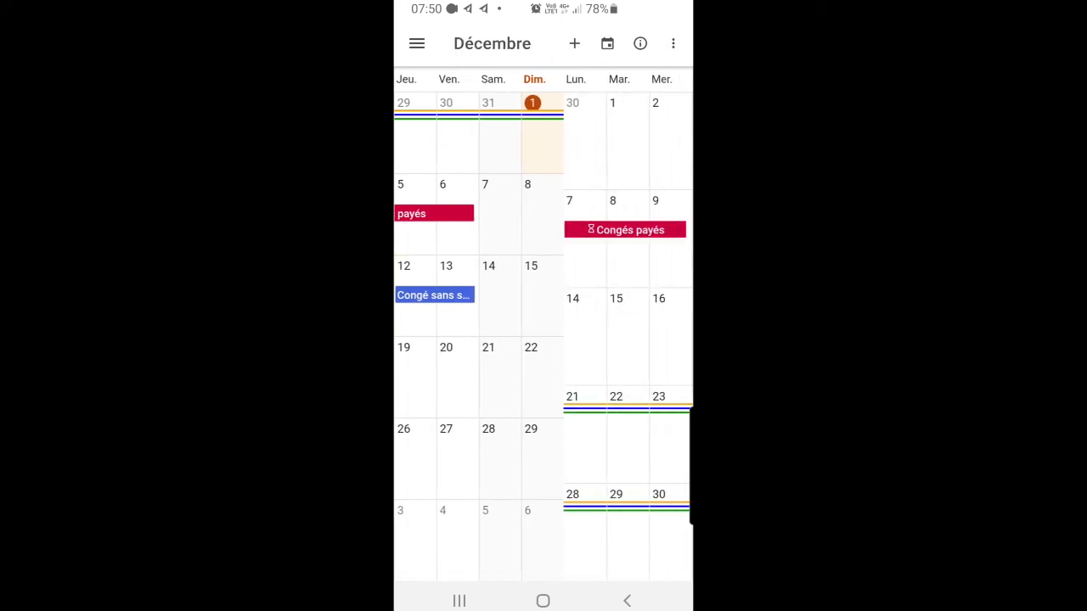